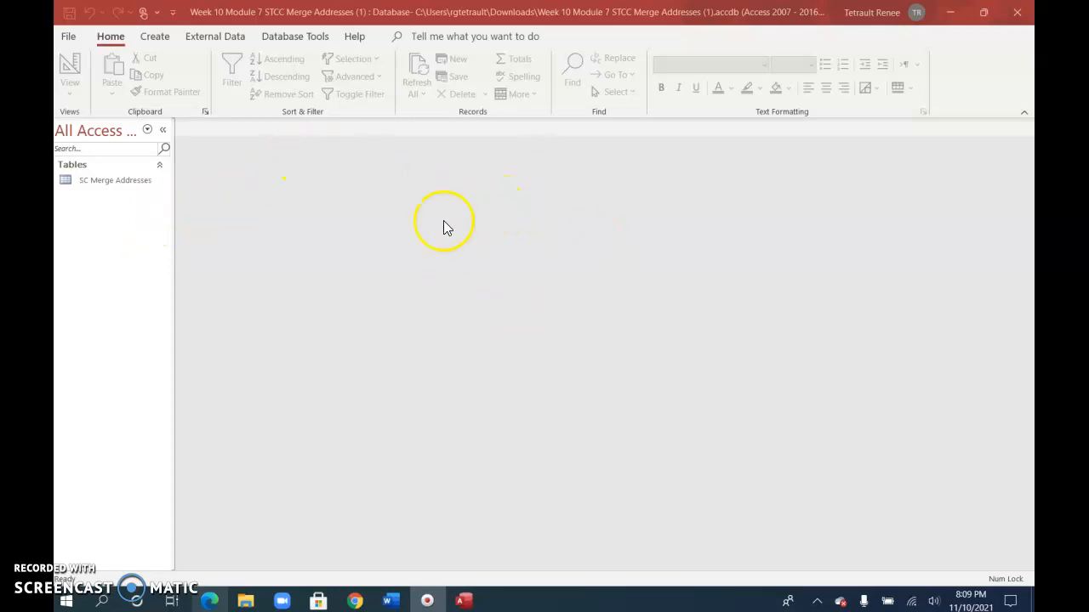
Open the SC Merge Addresses table, review its recipient fields and records, and close it.
double_click(106, 185)
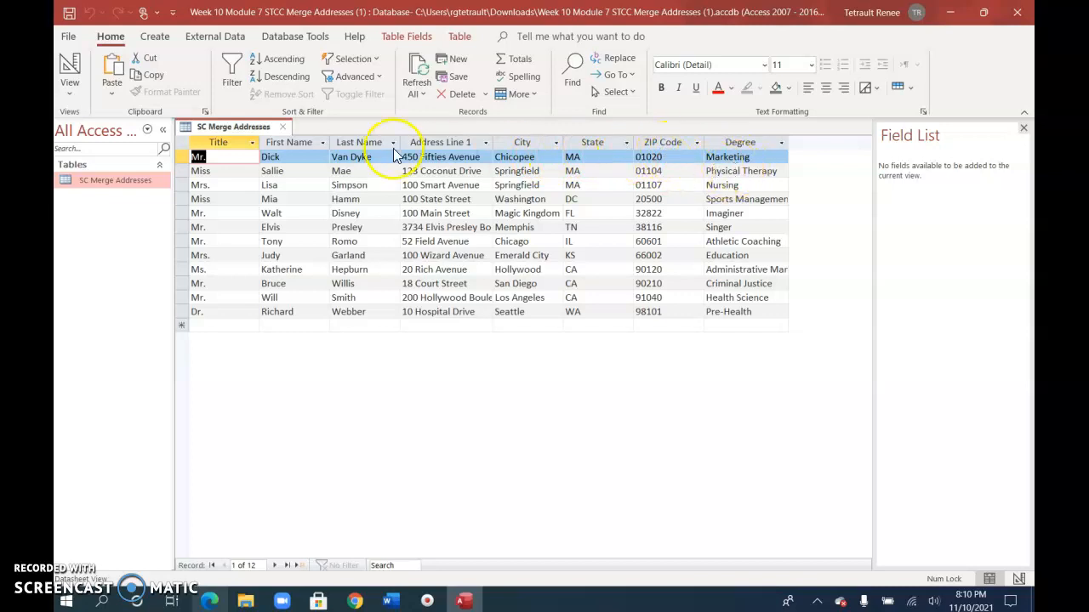
click(285, 128)
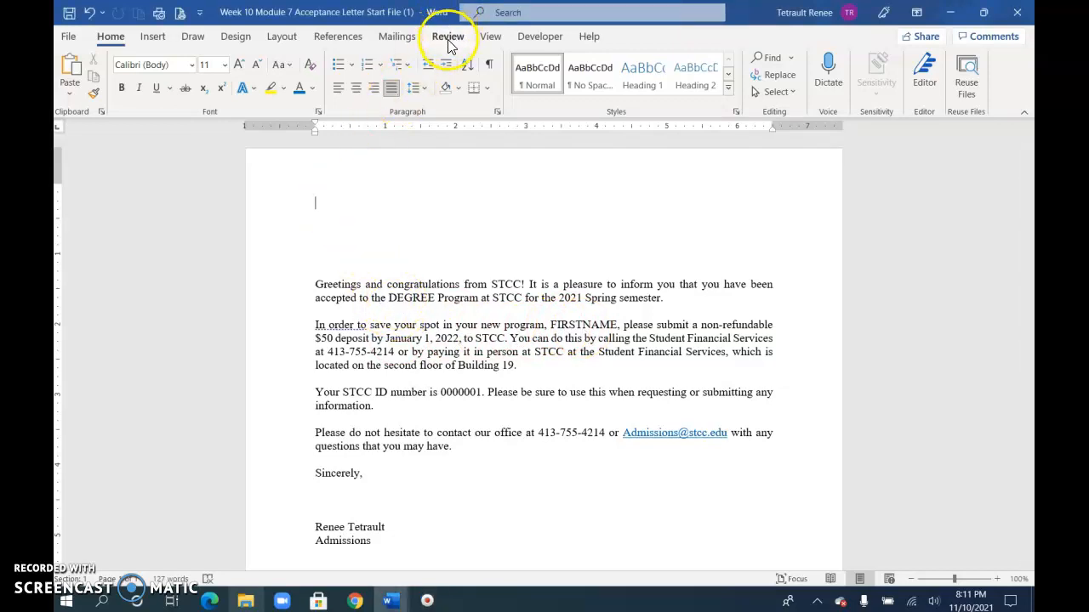
In Word, start a Letters mail merge using the open acceptance letter as the main document.
click(412, 42)
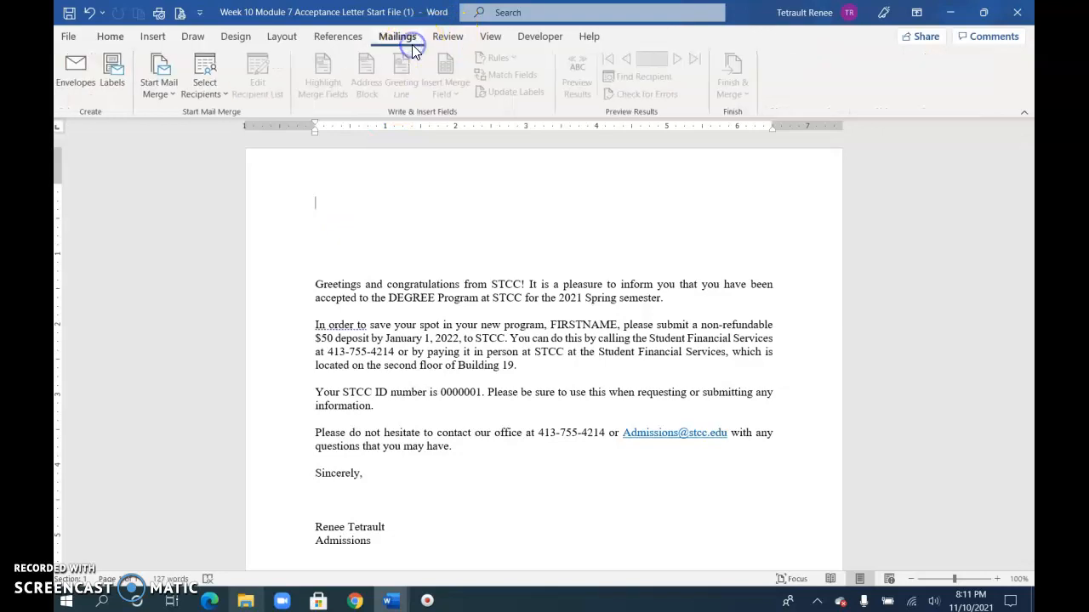
click(150, 94)
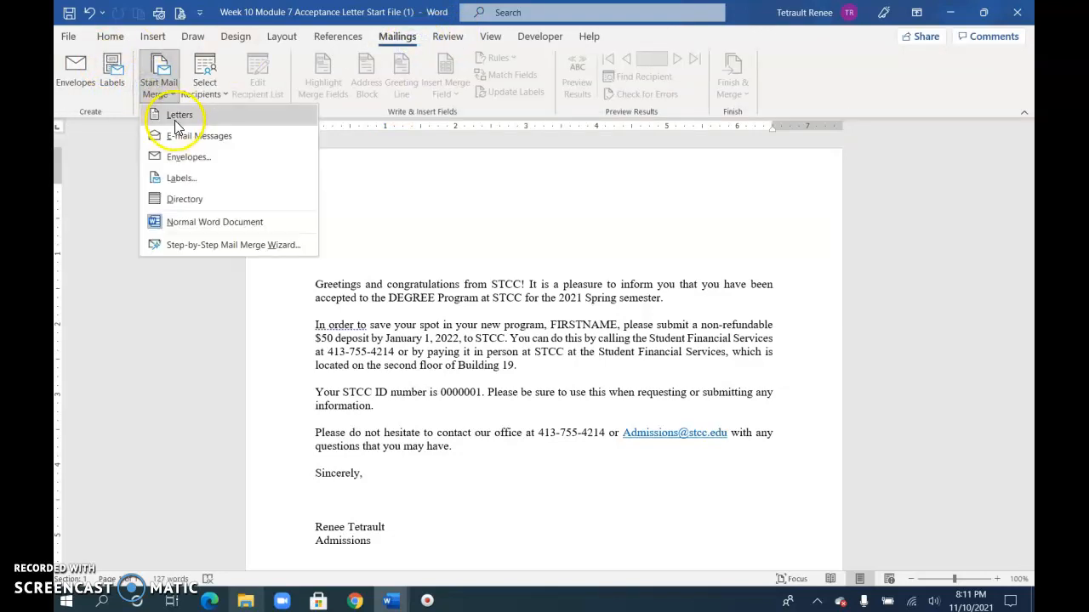
click(179, 119)
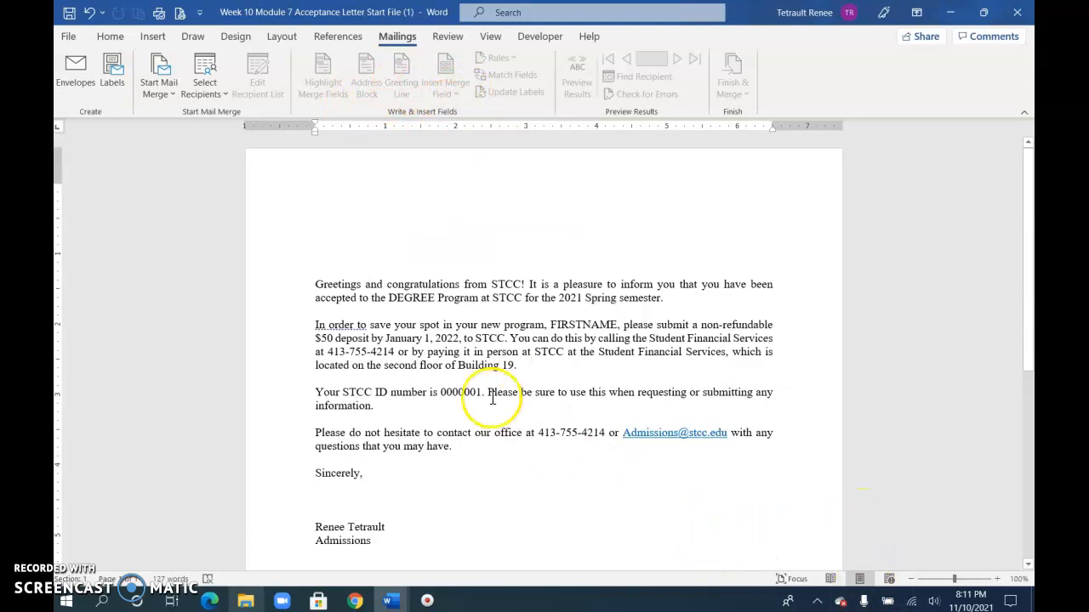
Attach the existing database Week 10 Module 7 STCC Merge Addresses.accdb as the letter's recipient list.
click(197, 94)
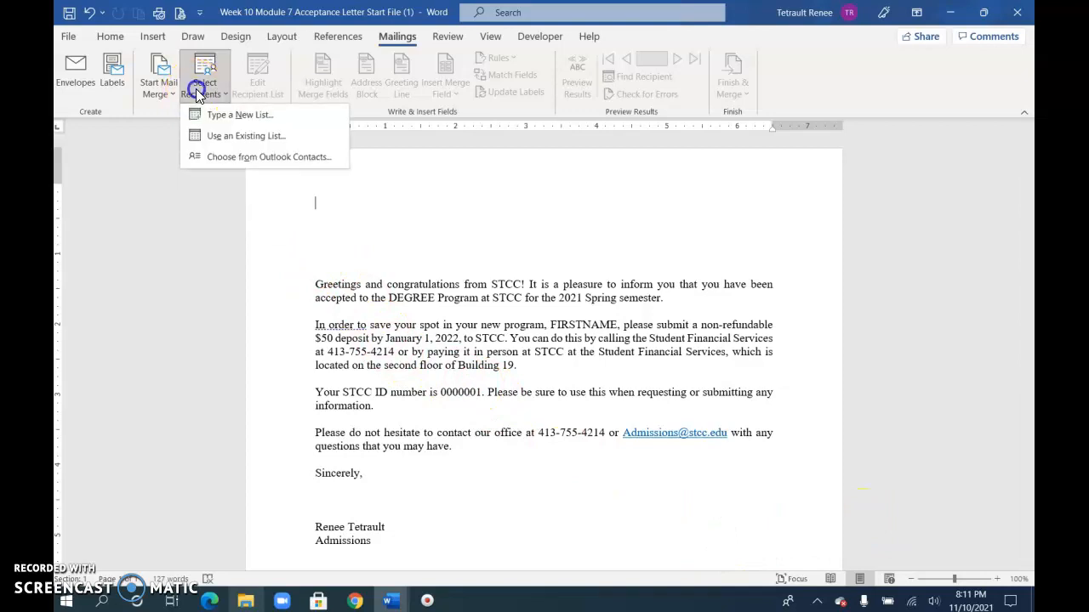
click(258, 139)
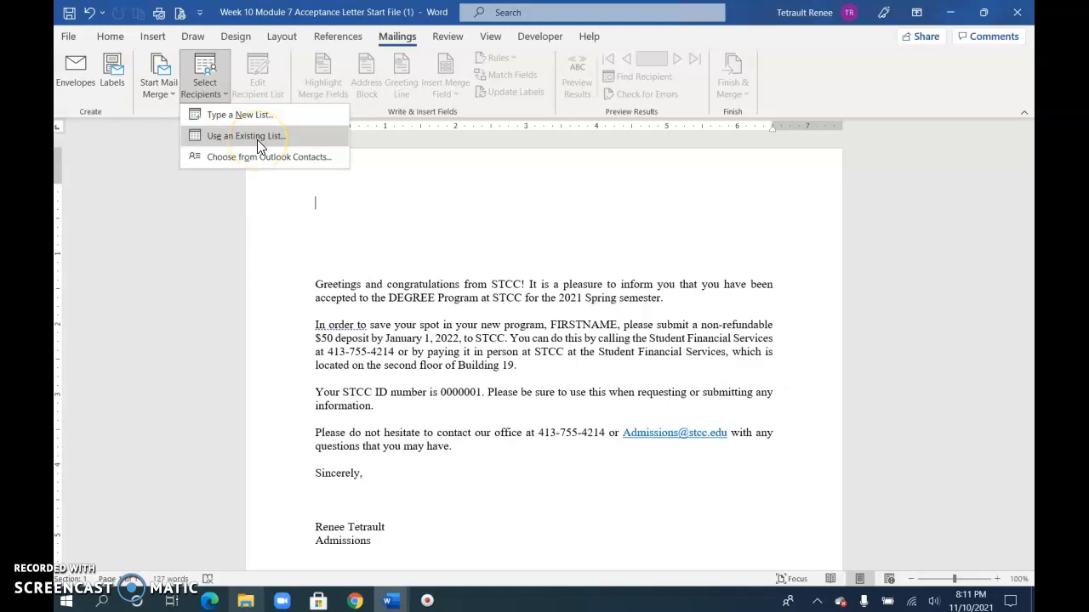
click(257, 139)
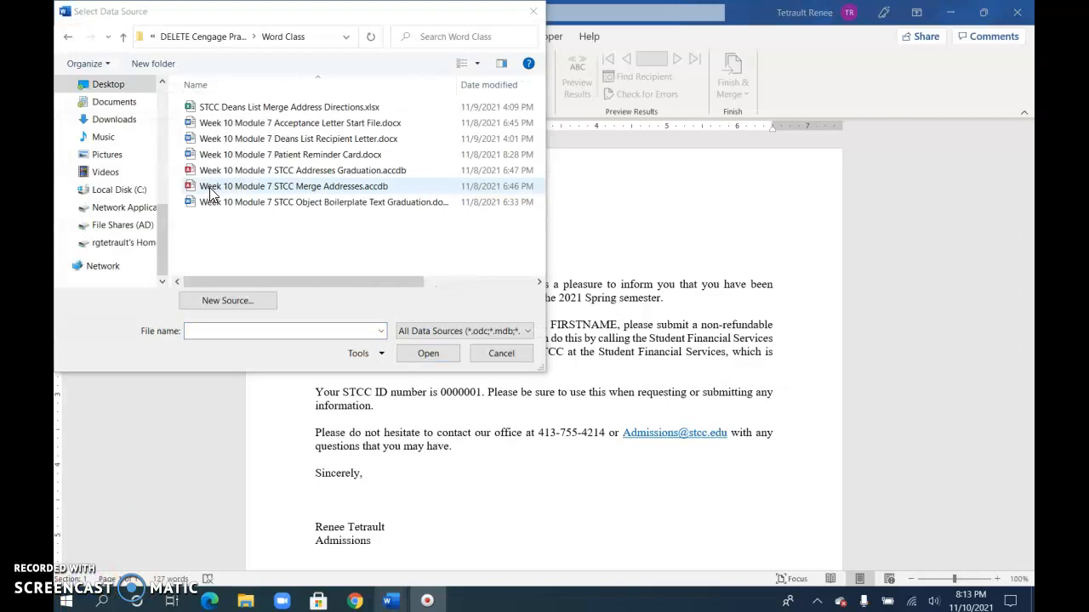
double_click(218, 187)
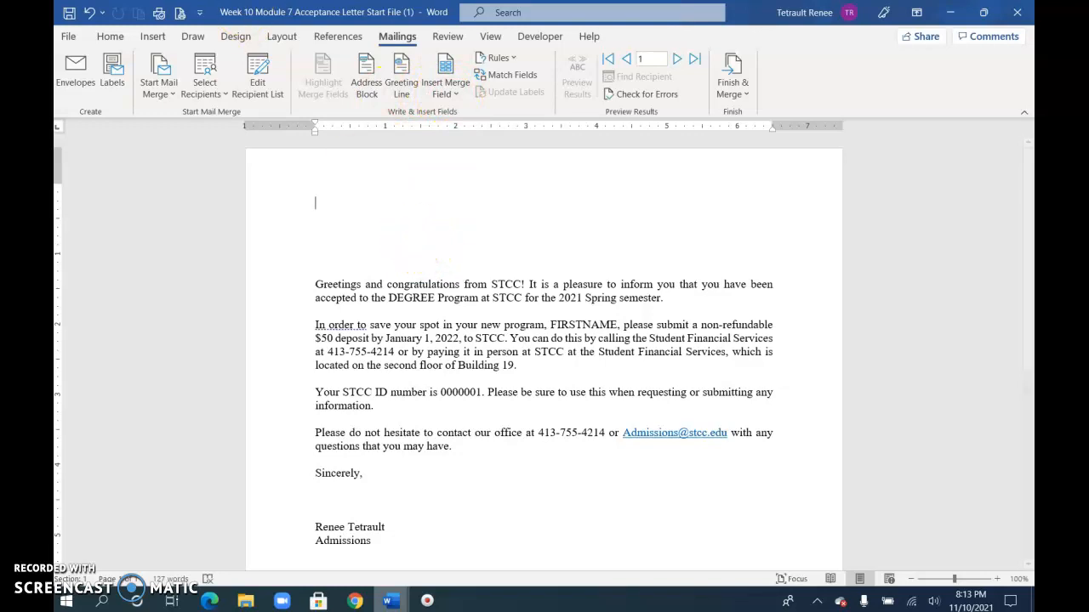
Insert the current date at the top of the letter as November 10, 2021, and add four line breaks after it.
click(148, 40)
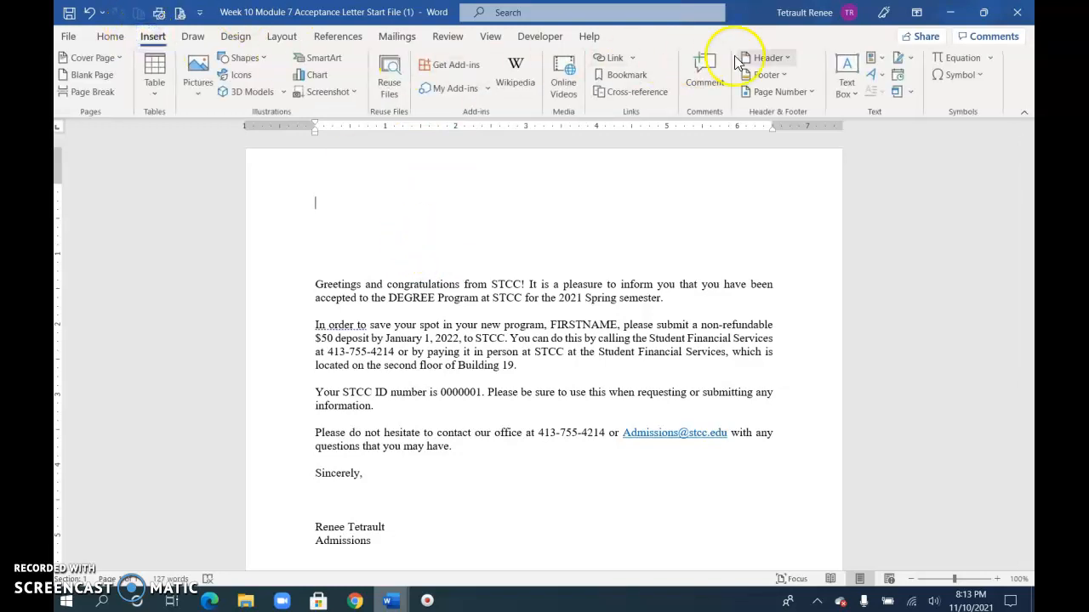
click(897, 78)
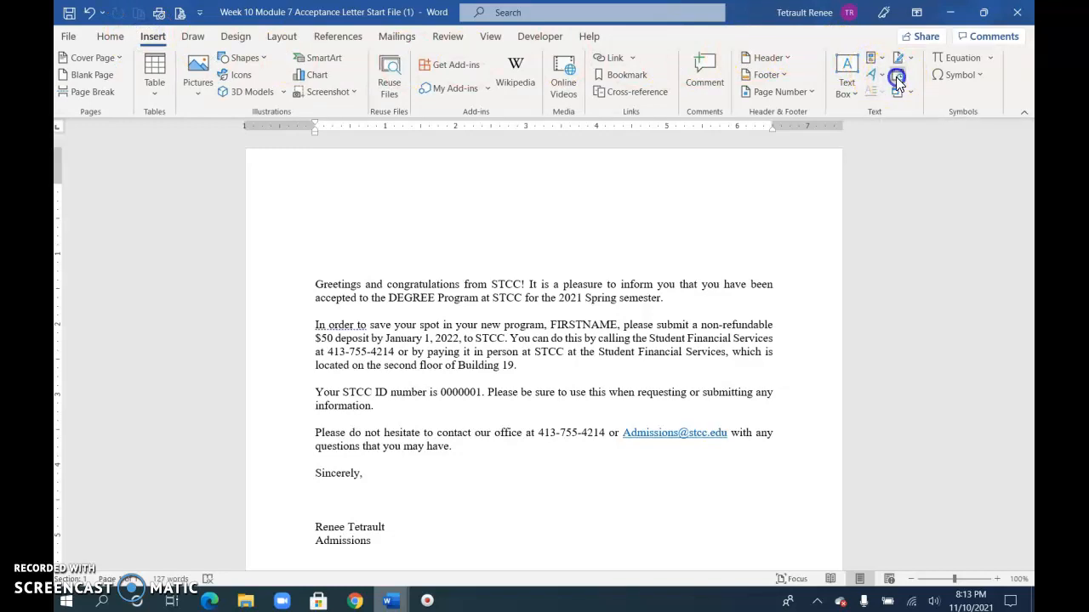
click(391, 212)
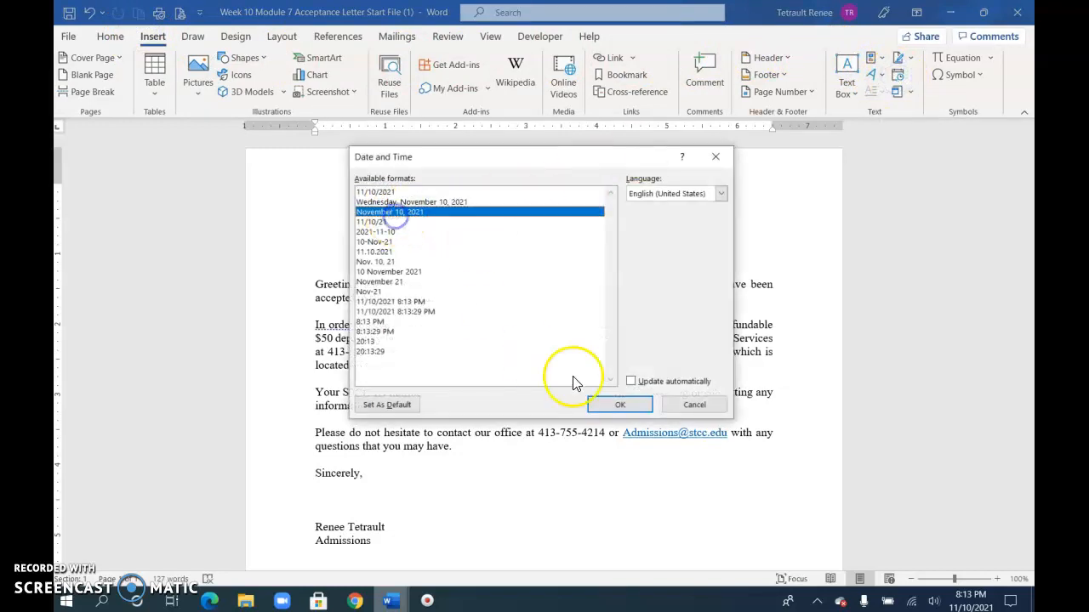
click(625, 405)
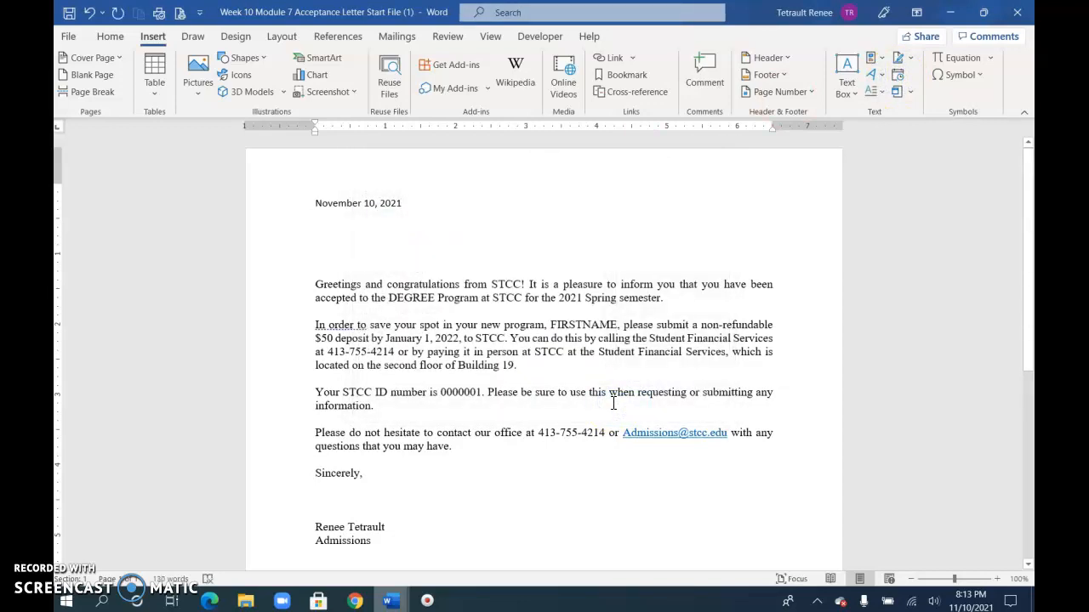
key(Return)
key(Return)
key(Return)
key(Return)
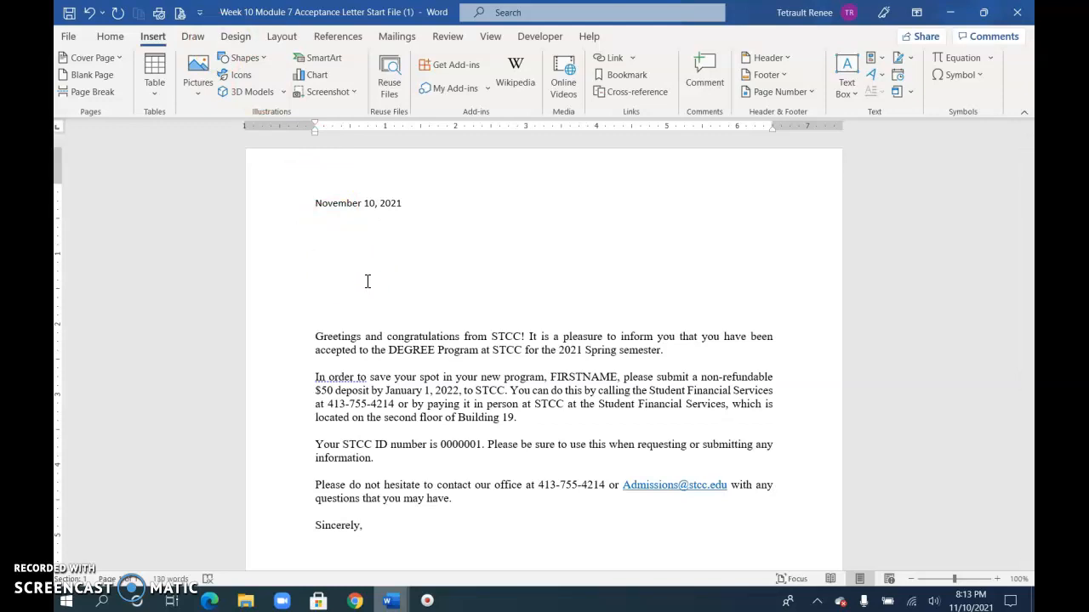
Set up an address block below the date, comparing name formats and choosing the one with title, full first name, last name and suffix.
click(385, 37)
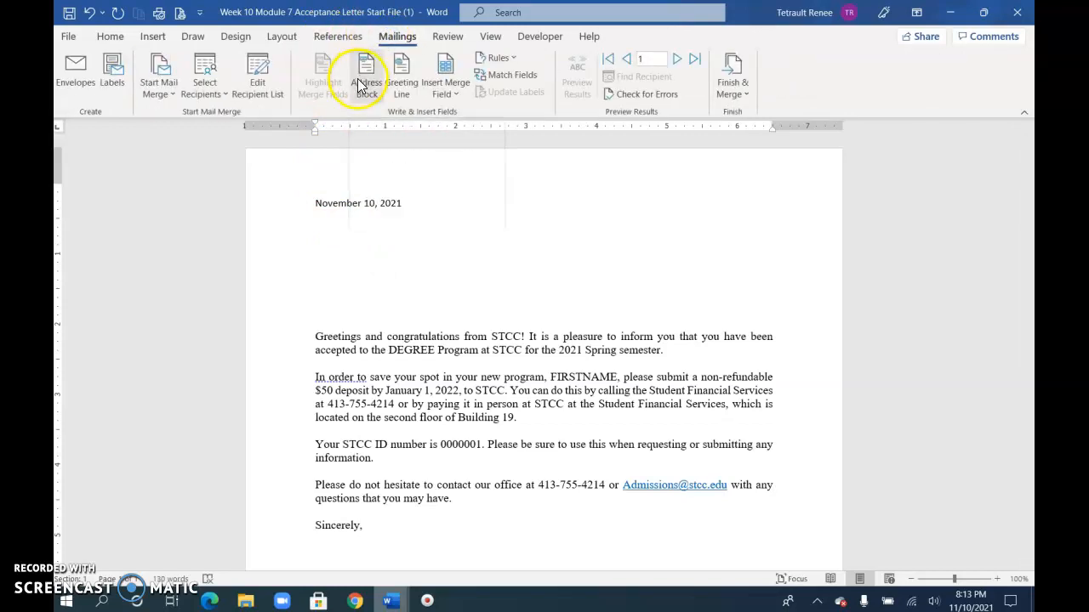
click(360, 85)
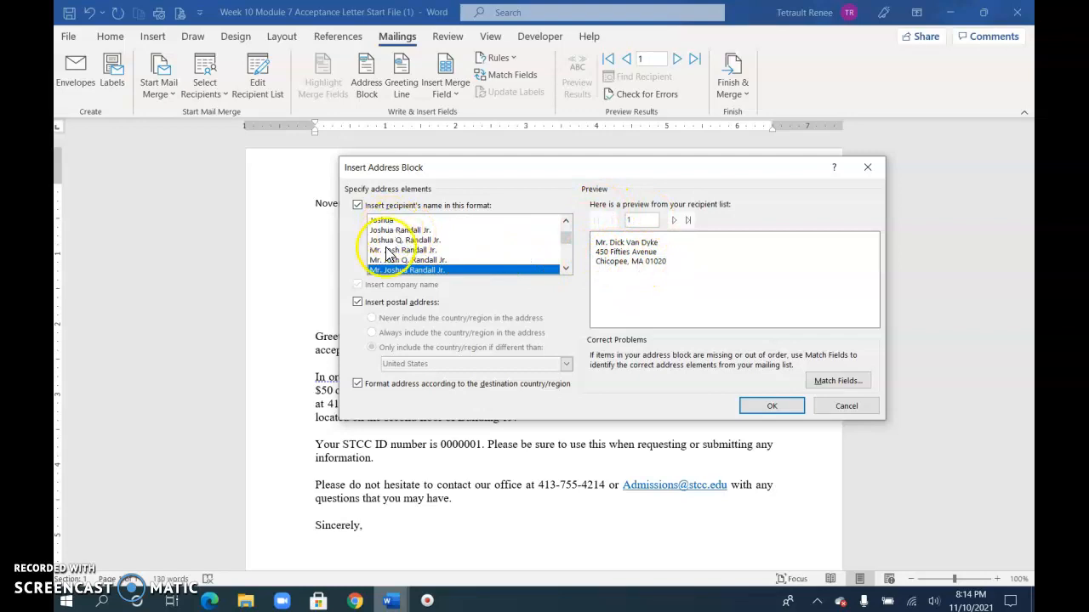
click(386, 221)
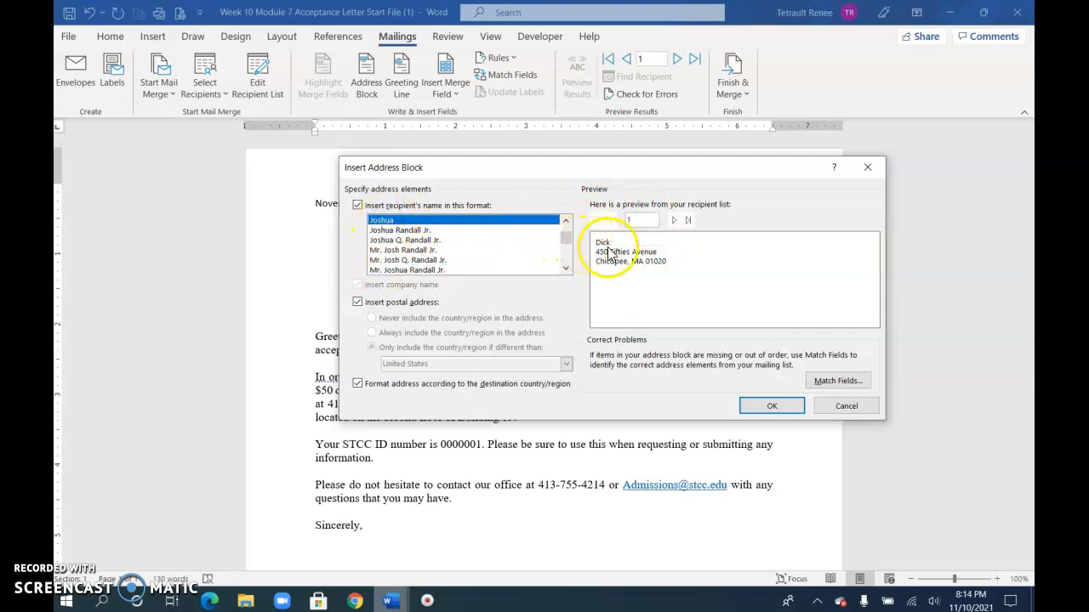
click(395, 231)
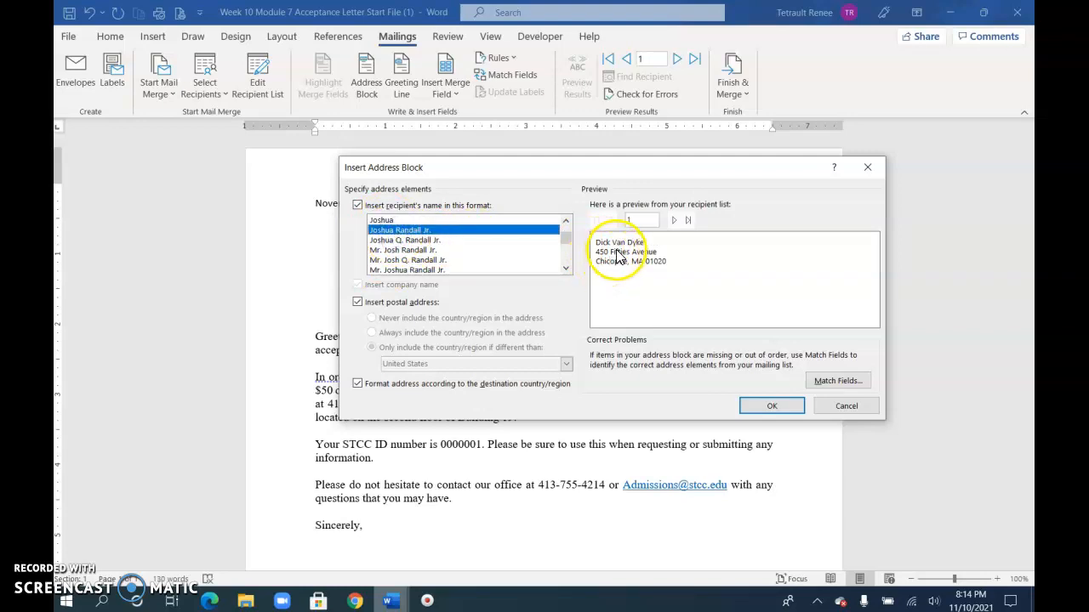
click(400, 270)
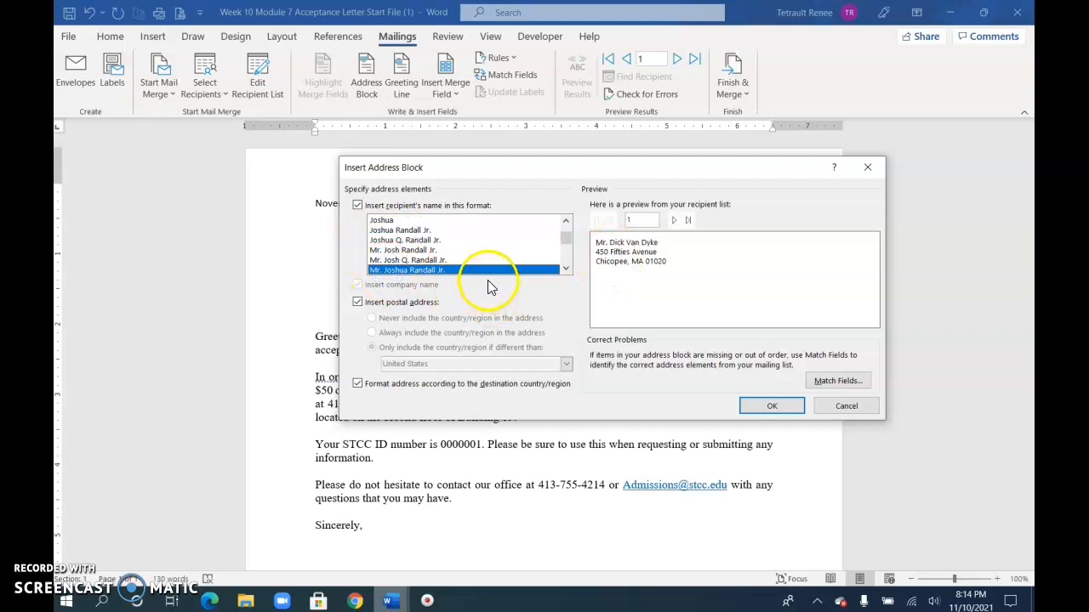
Preview the address block for the first five recipients, return to the first one, and insert the block.
click(675, 221)
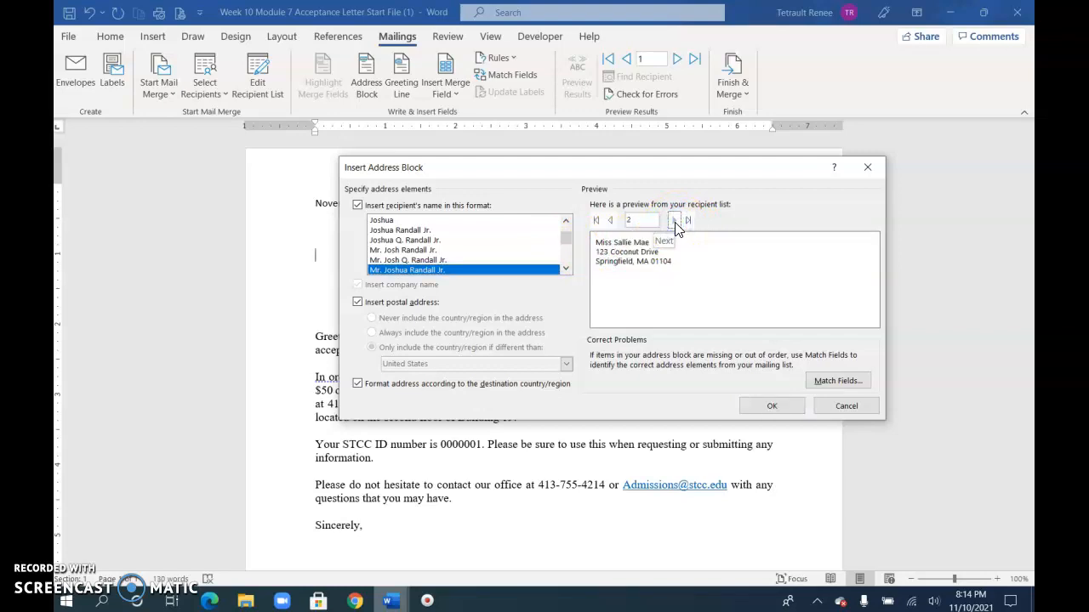
click(675, 222)
click(676, 221)
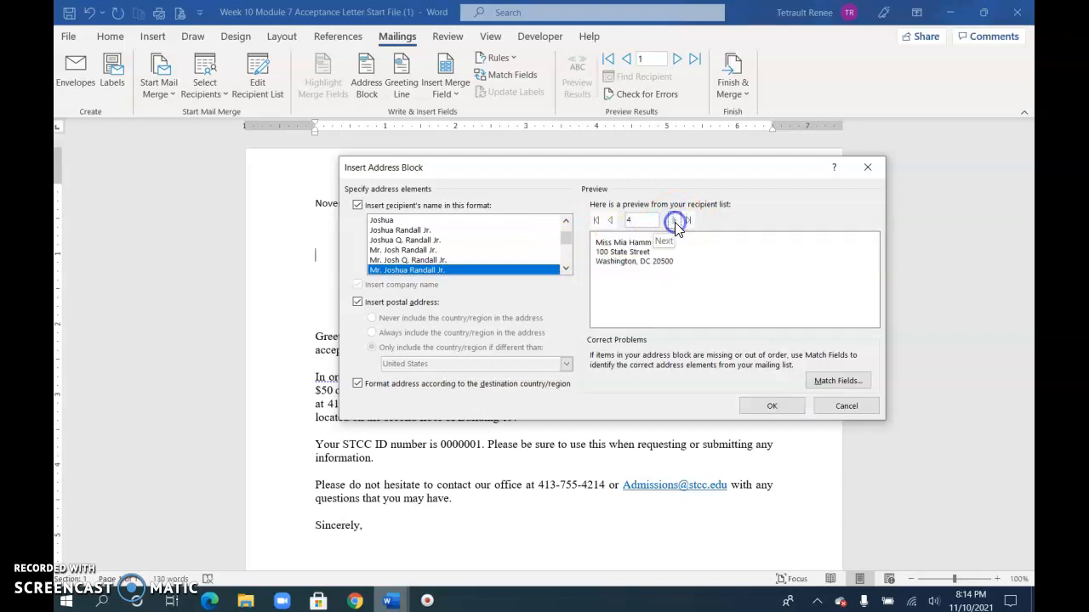
click(675, 222)
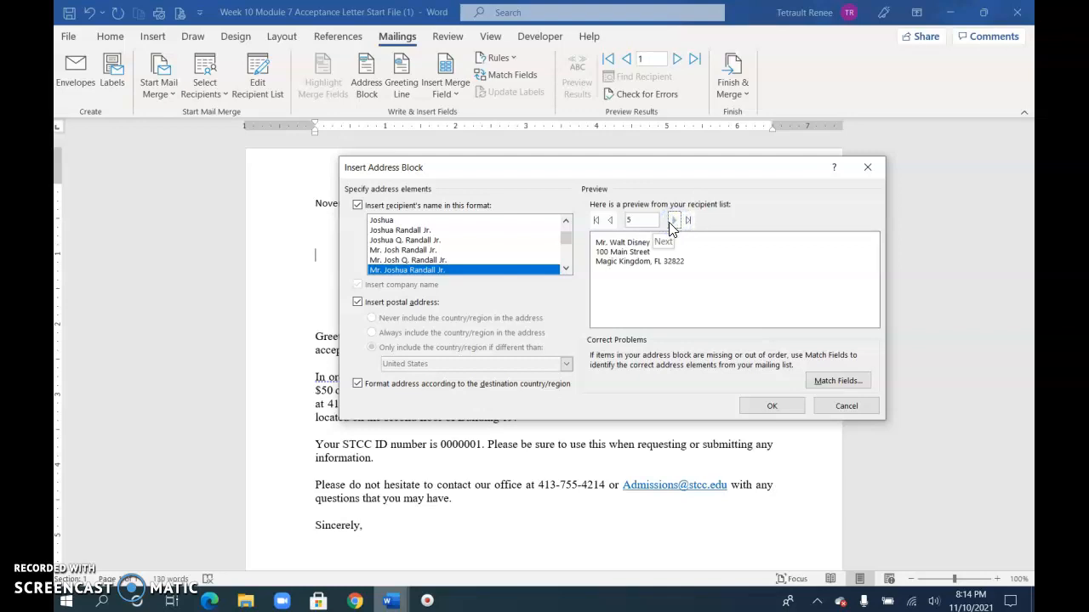
click(596, 221)
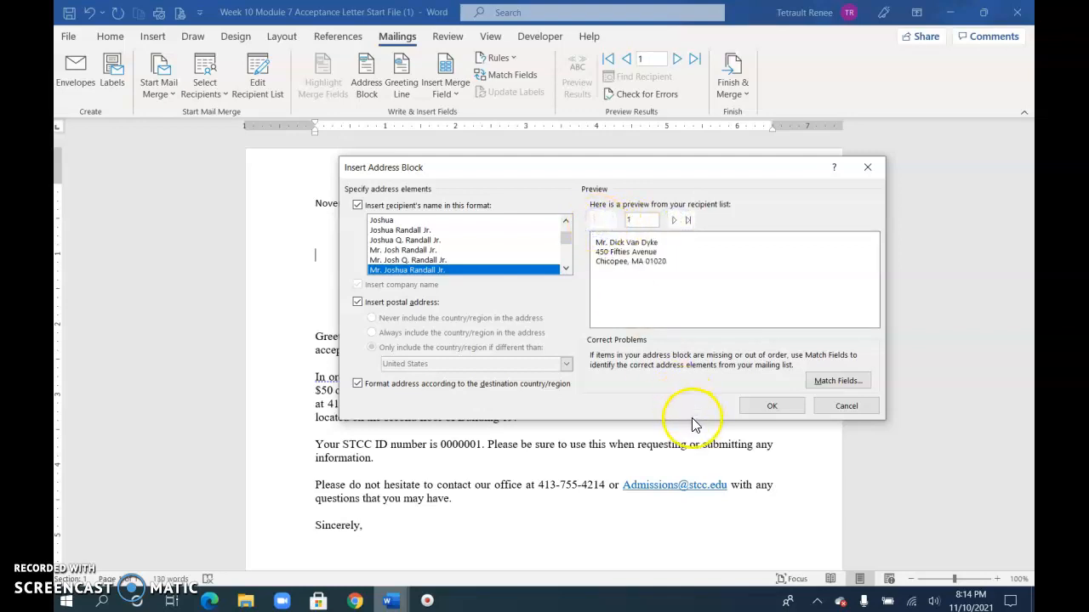
click(768, 407)
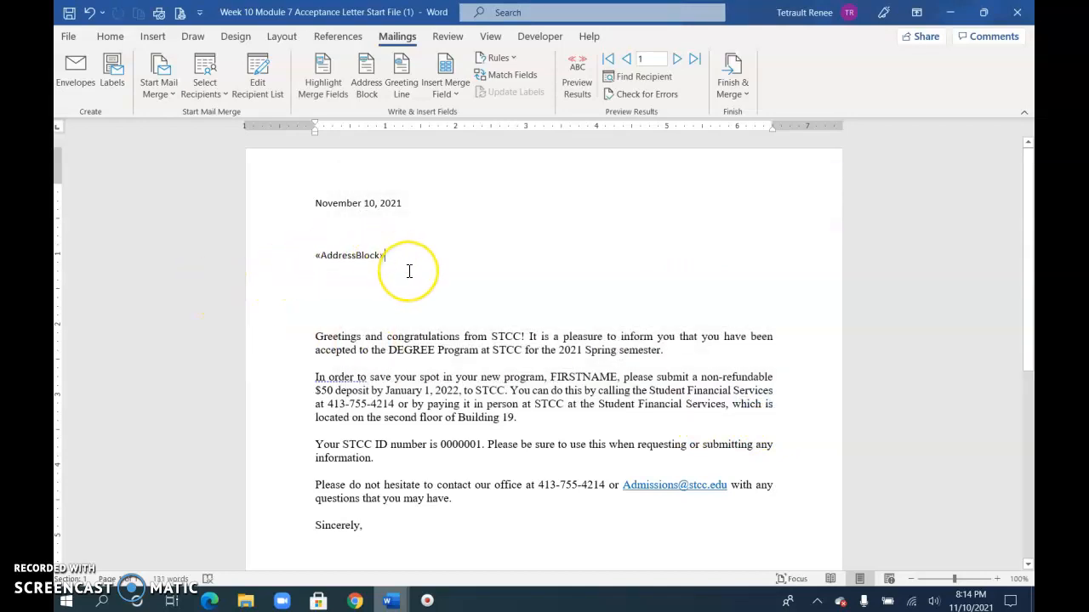
Insert a greeting line below the address block using Dear, title with last name, and a colon, and remove the extra blank lines beneath it.
click(349, 294)
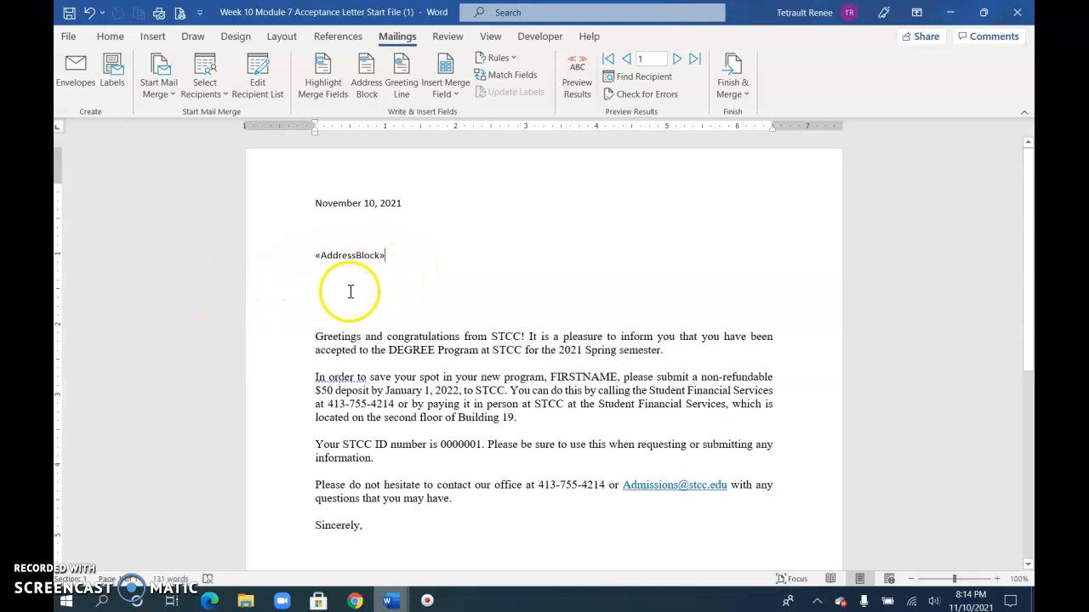
click(349, 290)
click(343, 284)
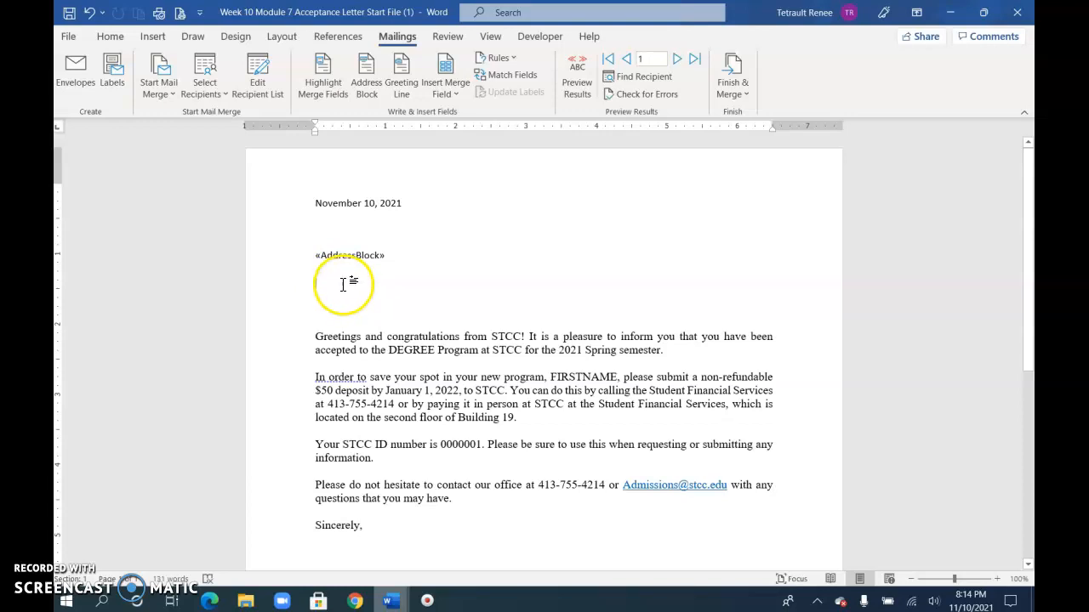
click(407, 94)
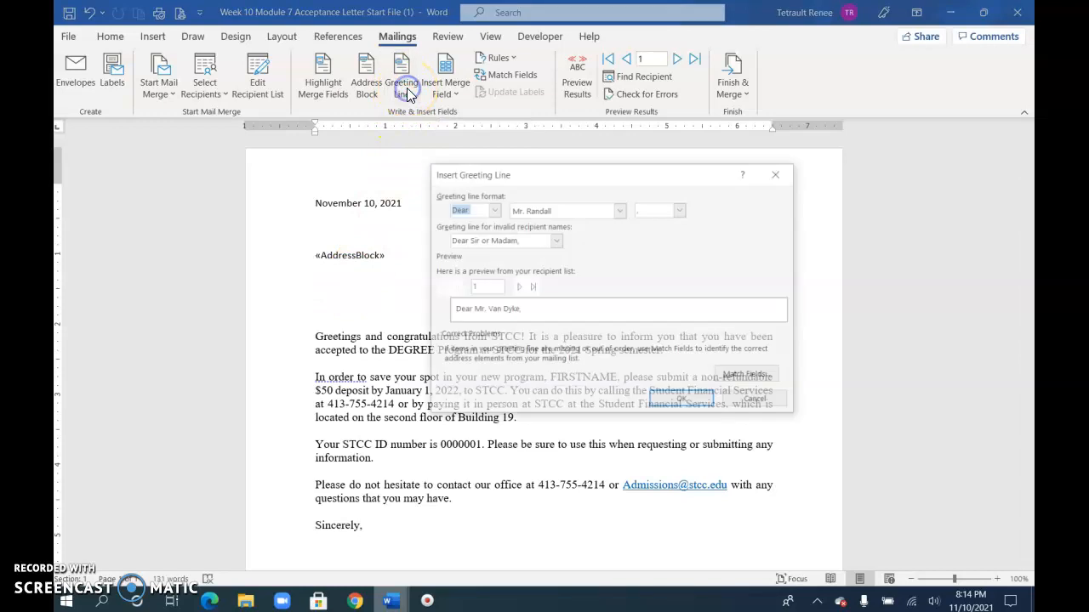
click(493, 210)
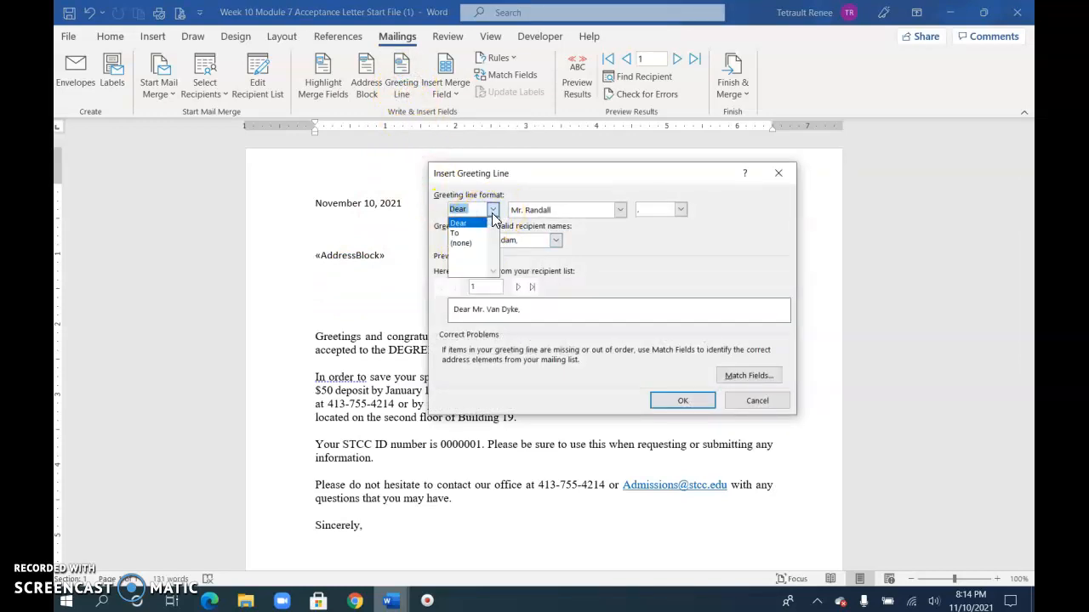
click(483, 223)
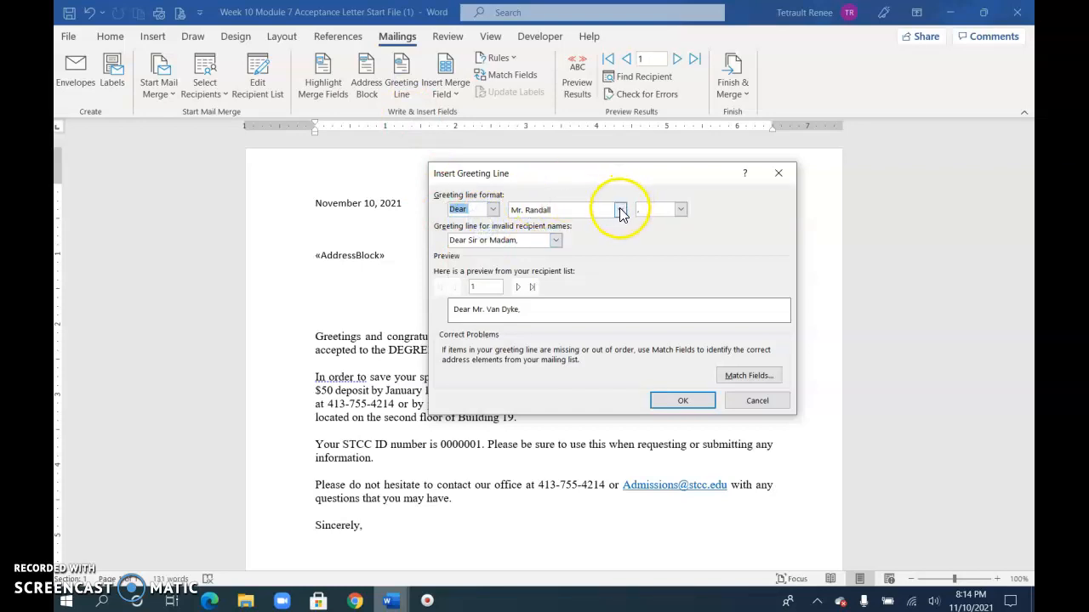
click(619, 209)
drag(623, 257, 619, 277)
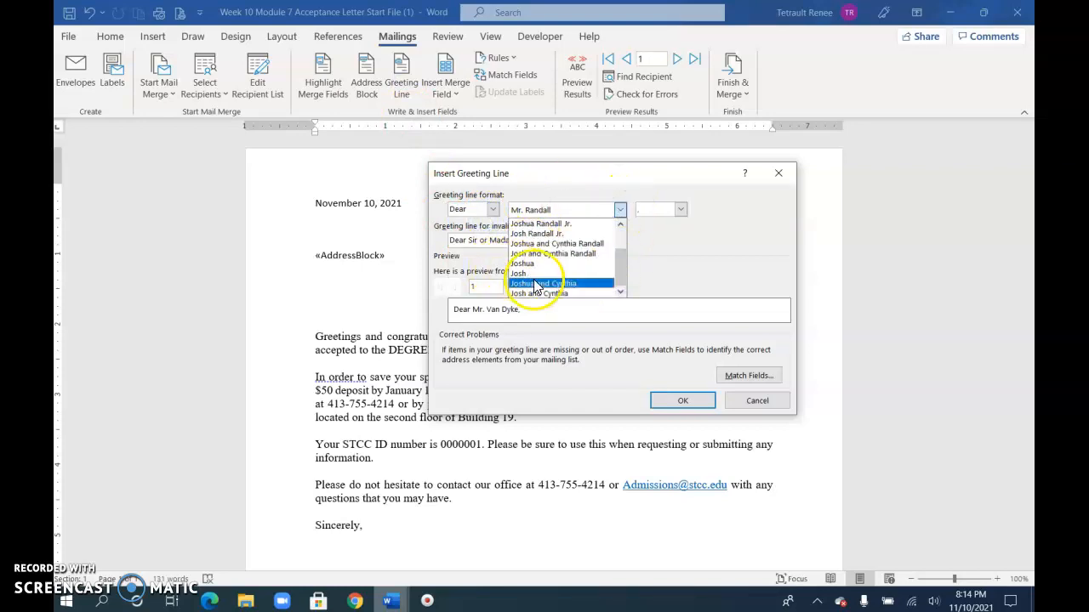
click(559, 211)
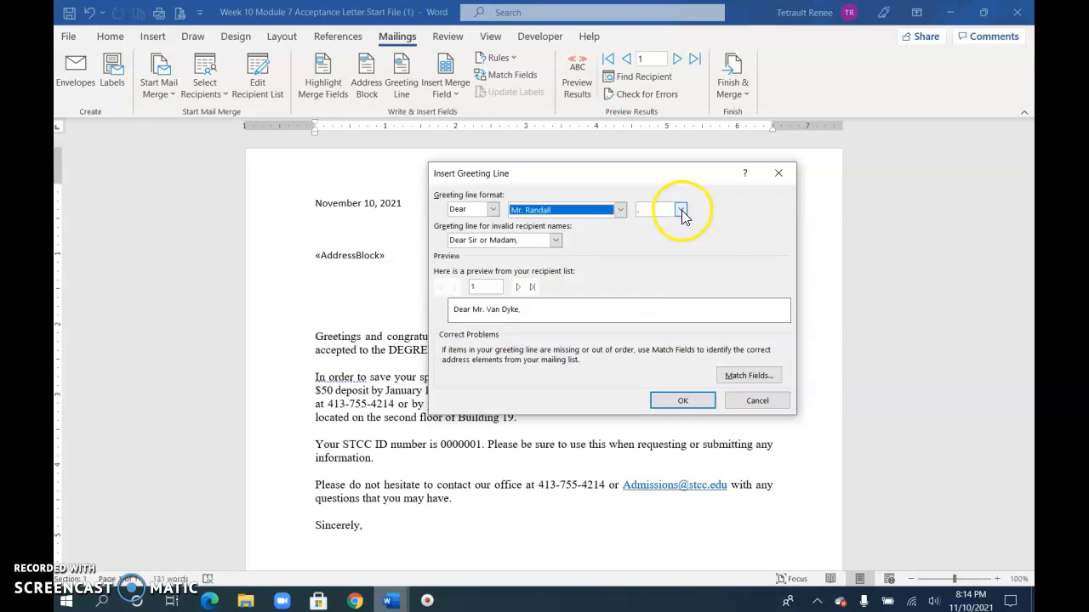
click(681, 210)
click(662, 233)
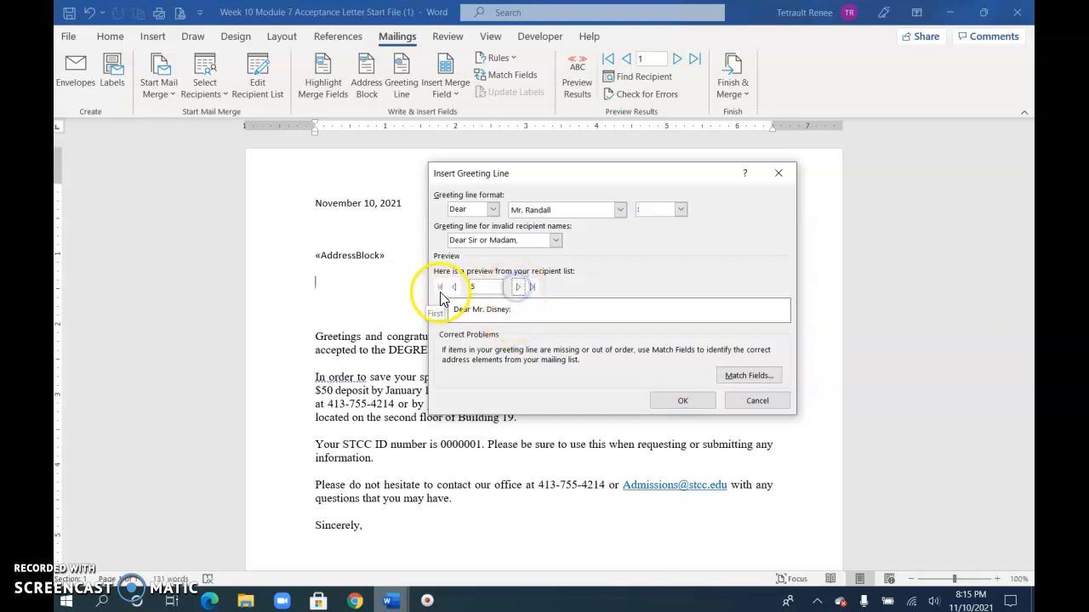
click(680, 401)
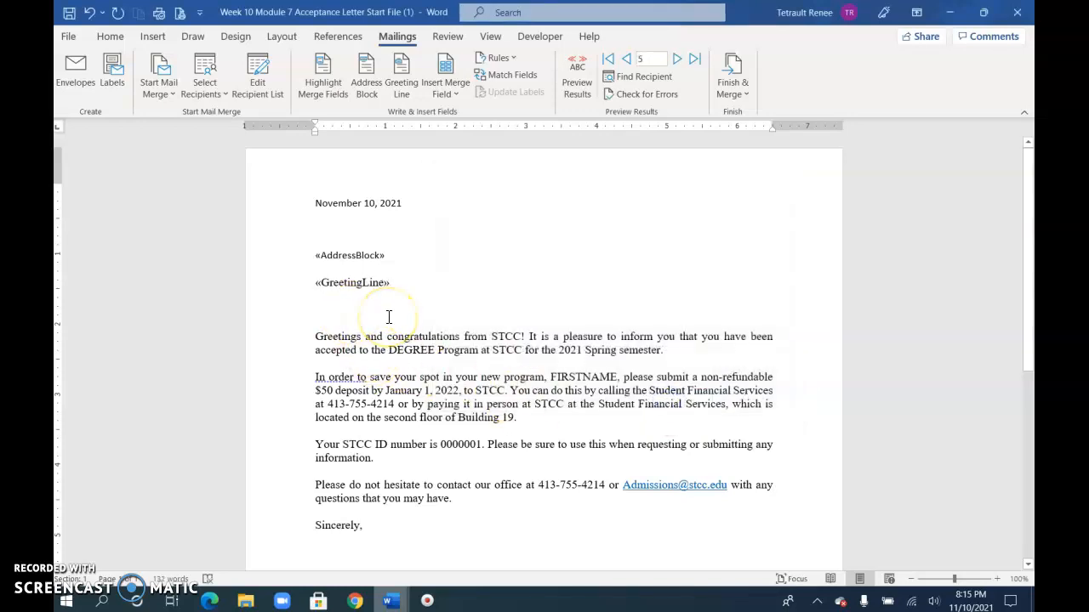
key(Delete)
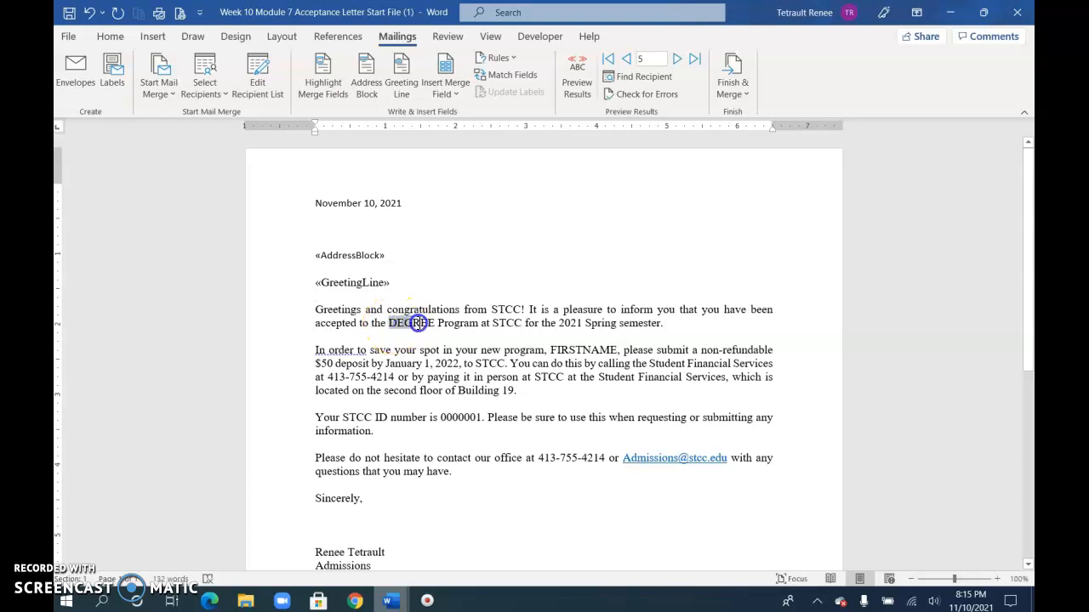
Replace the DEGREE placeholder with the Degree merge field and the FIRSTNAME placeholder with the First_Name merge field.
mouse_move(452, 323)
mouse_down()
mouse_move(439, 336)
mouse_move(434, 327)
mouse_up()
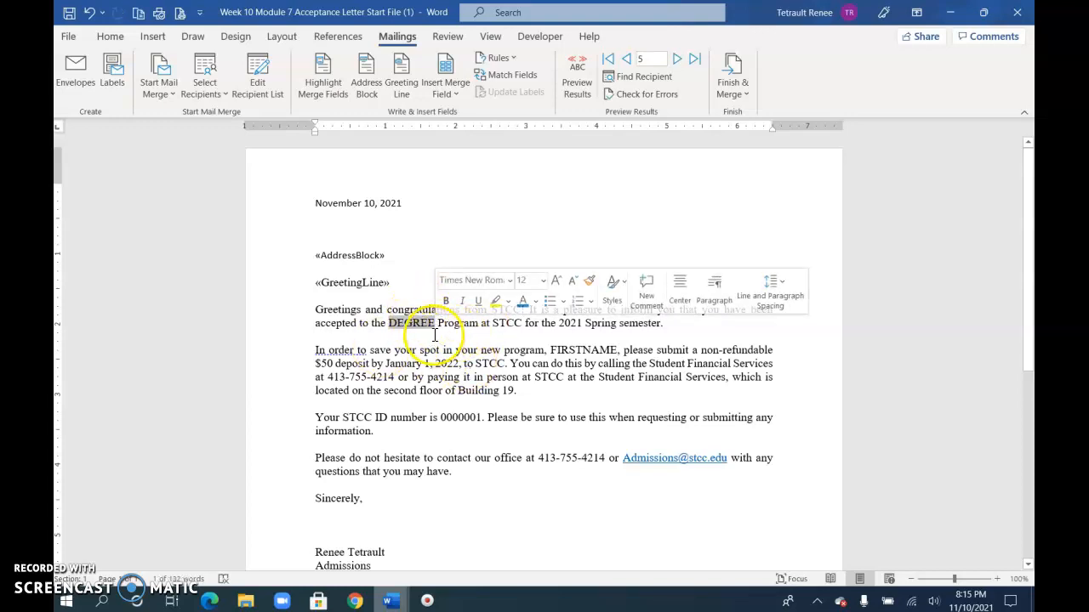
click(446, 94)
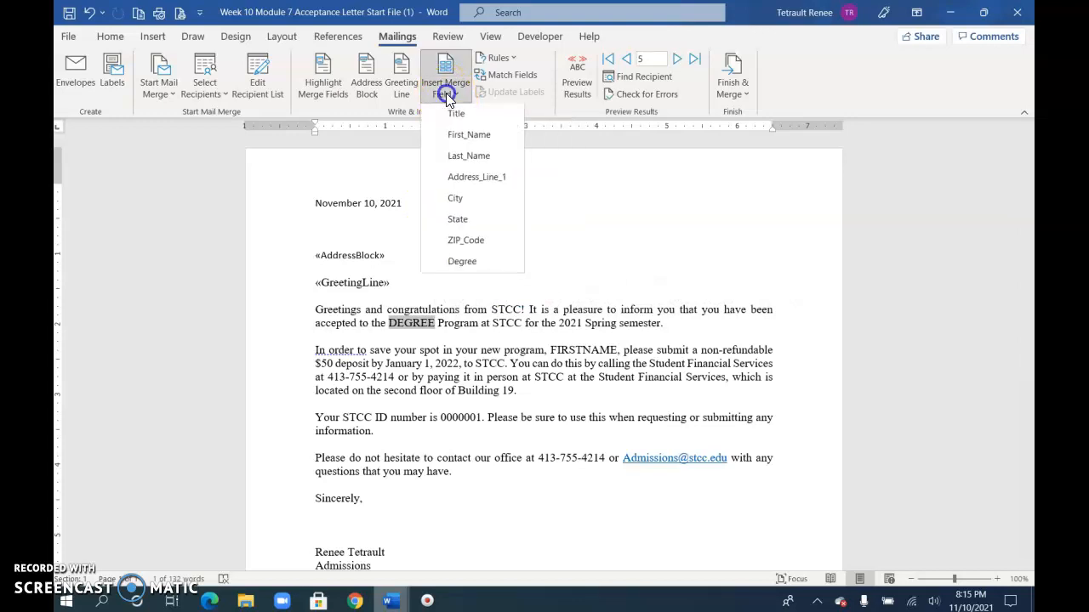
click(466, 262)
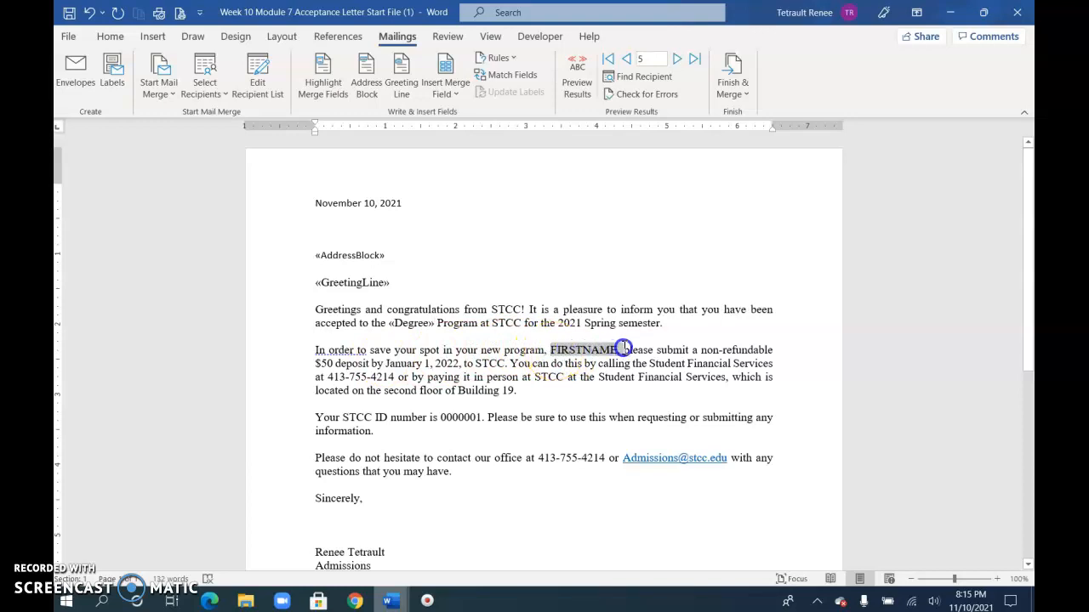
double_click(614, 350)
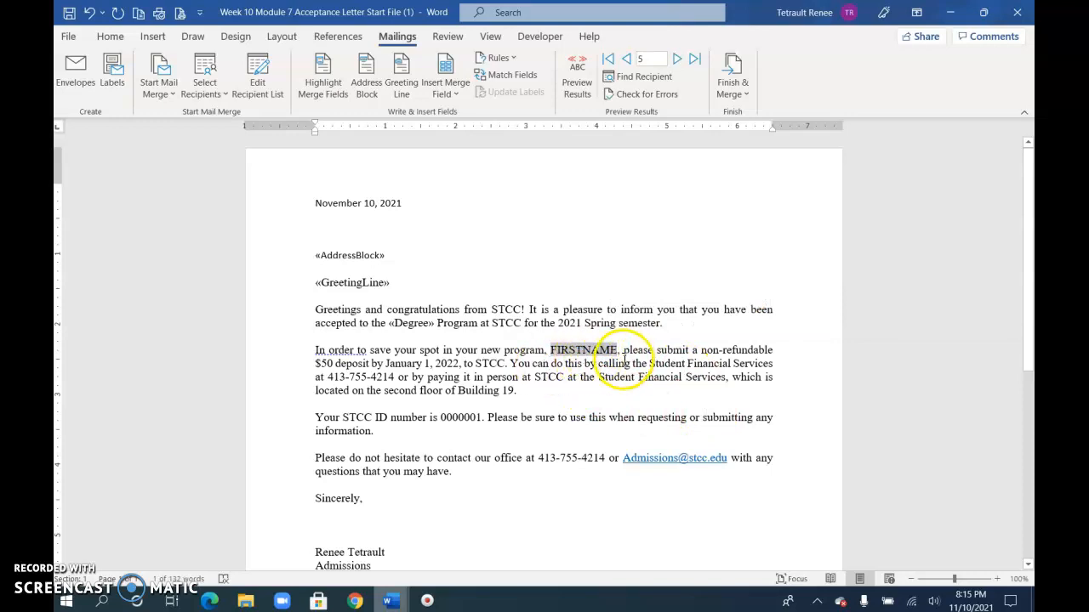
click(450, 92)
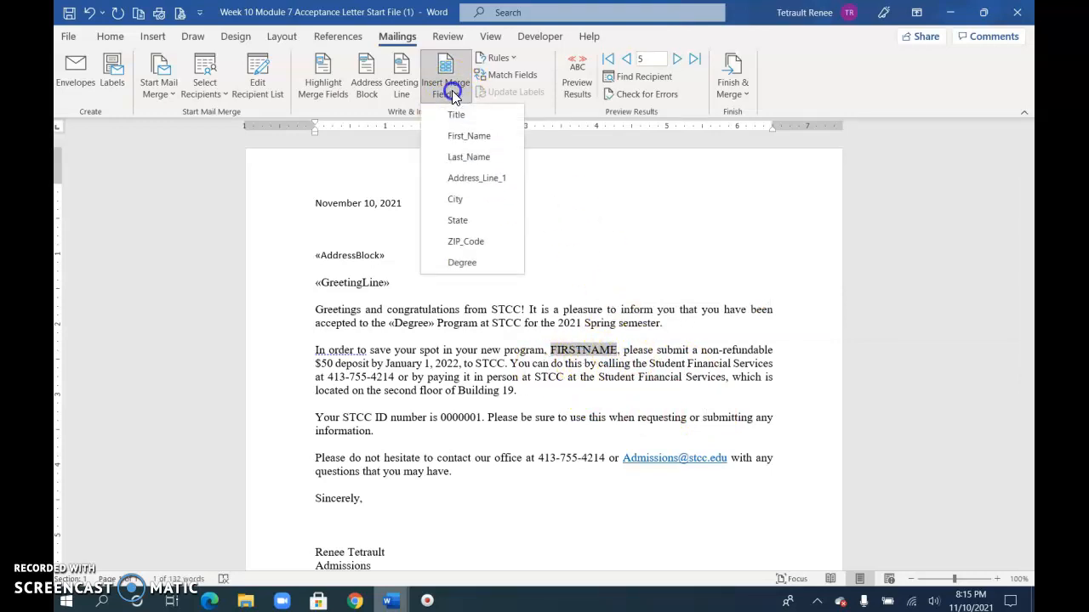
click(468, 138)
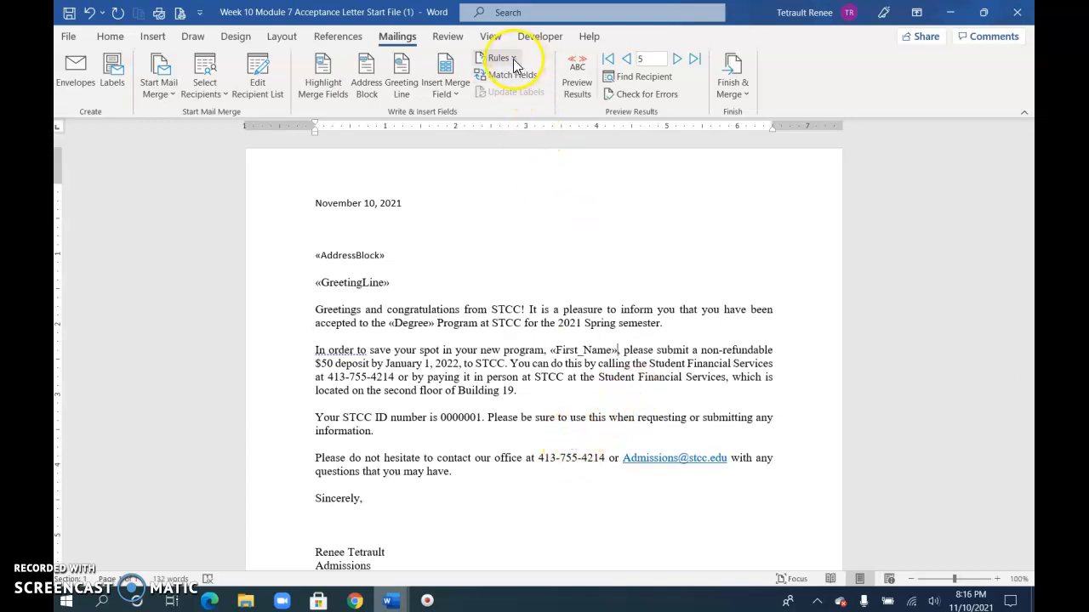
Center the letter vertically on the page for the whole document, checking it in one-page view before returning to 100% zoom.
click(490, 40)
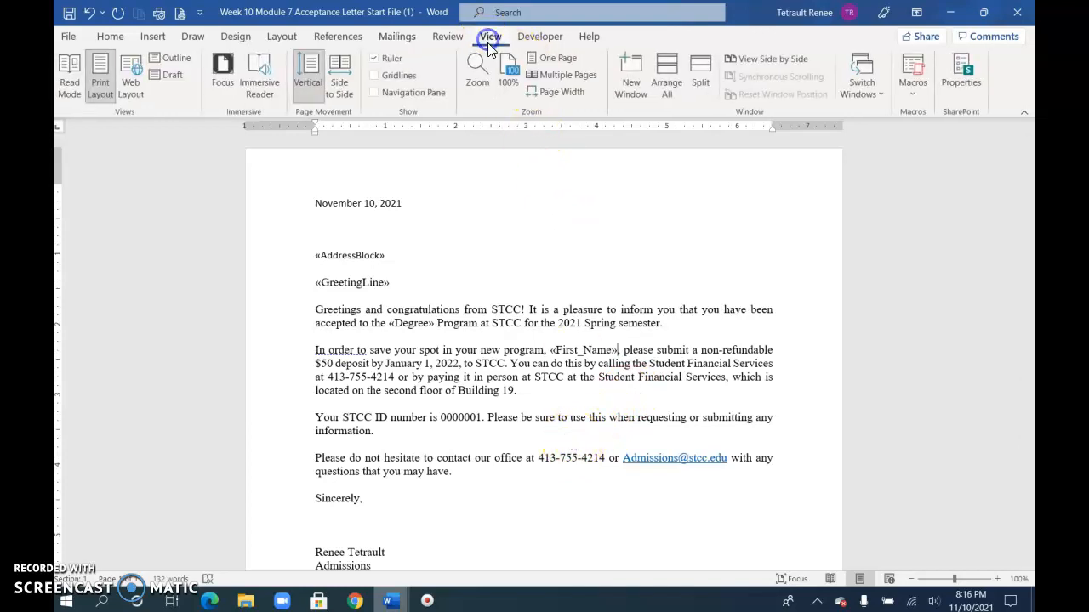
click(544, 62)
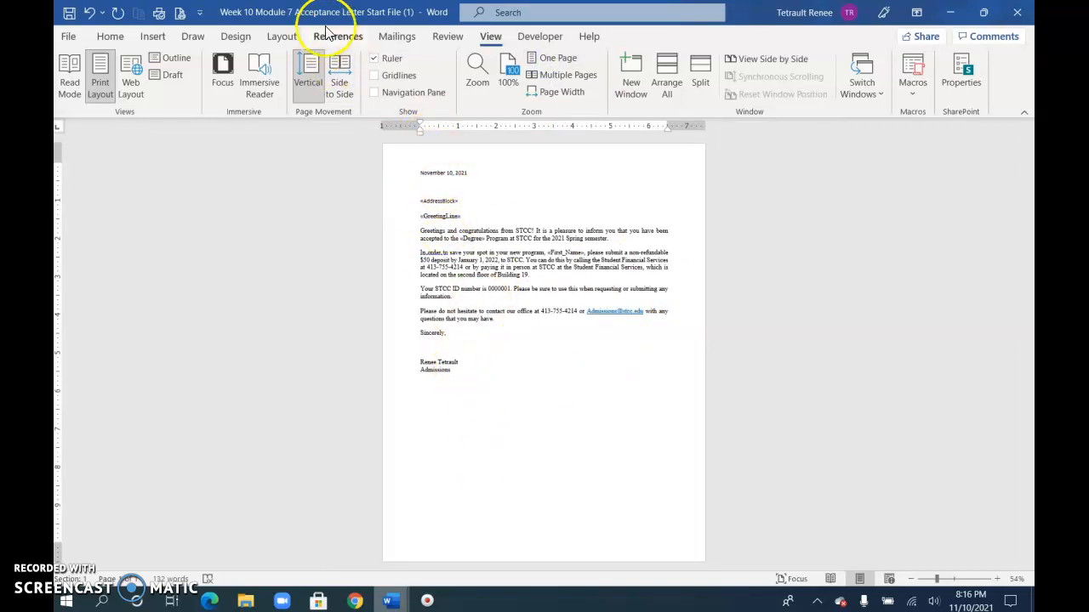
click(292, 39)
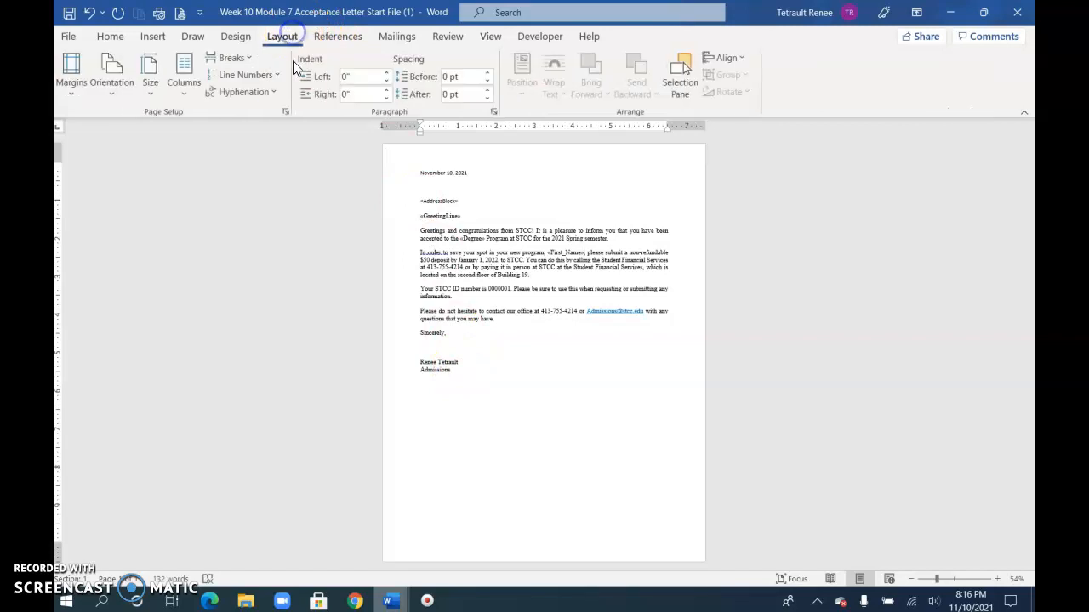
click(286, 114)
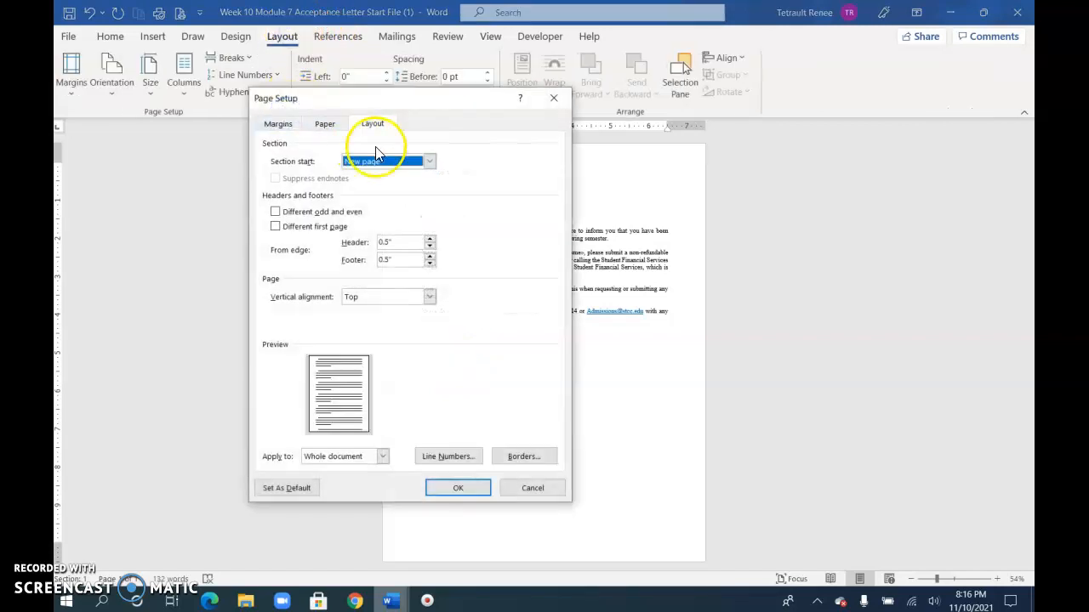
click(430, 297)
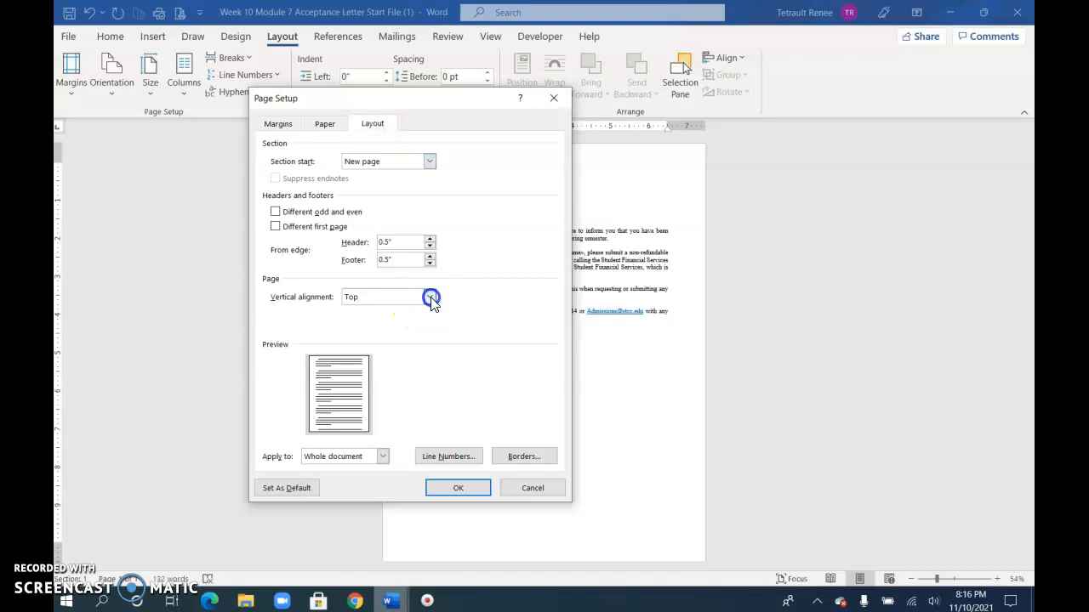
click(383, 320)
click(458, 490)
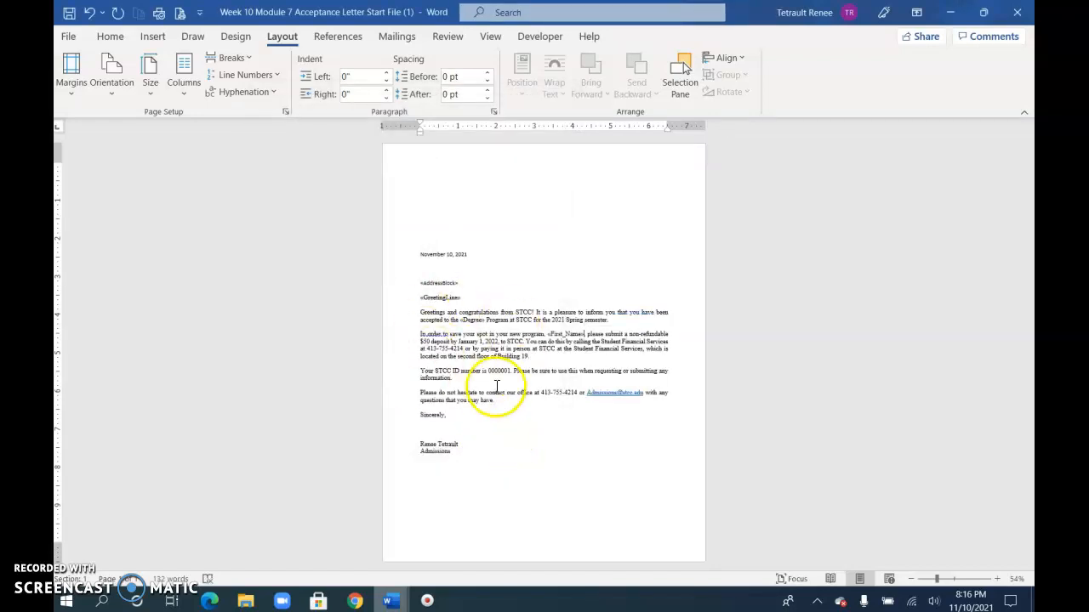
click(490, 36)
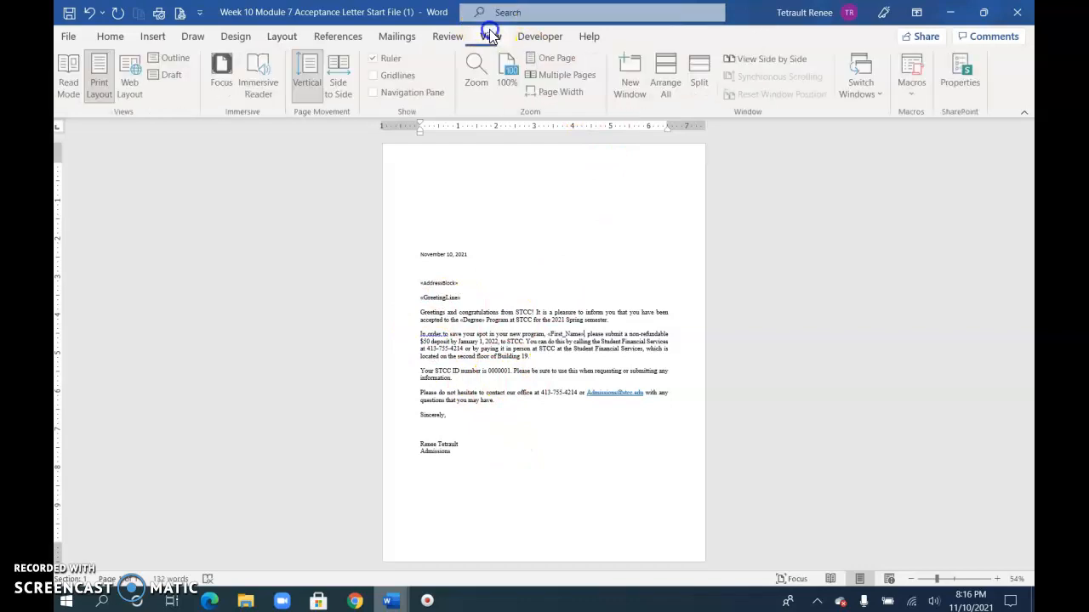
click(508, 73)
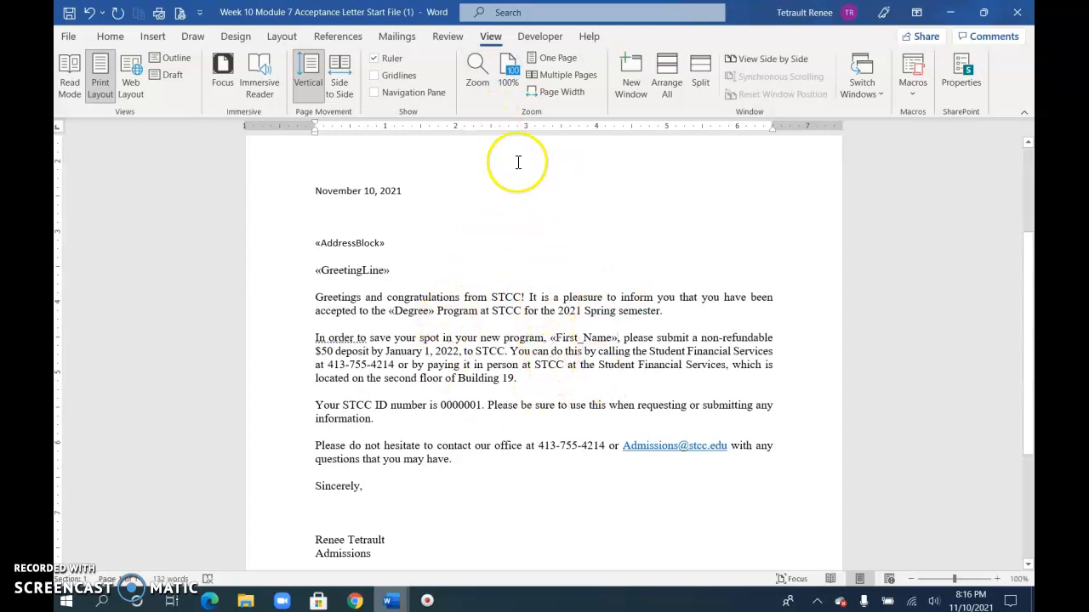
Sort the mail merge recipient list by Last Name and then by First Name, both ascending.
click(398, 36)
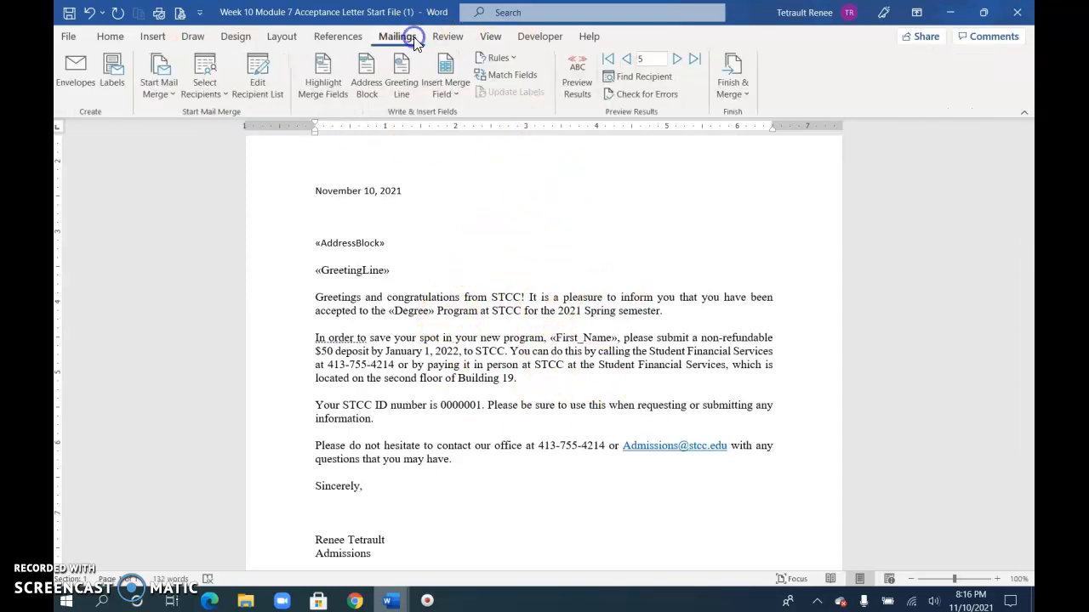
click(277, 98)
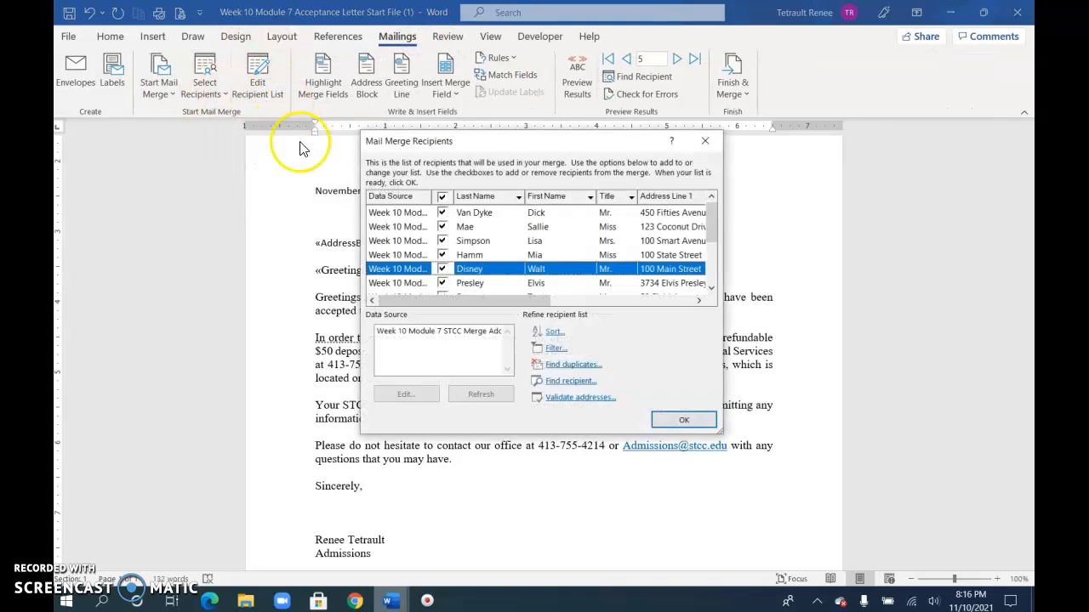
drag(703, 243, 703, 200)
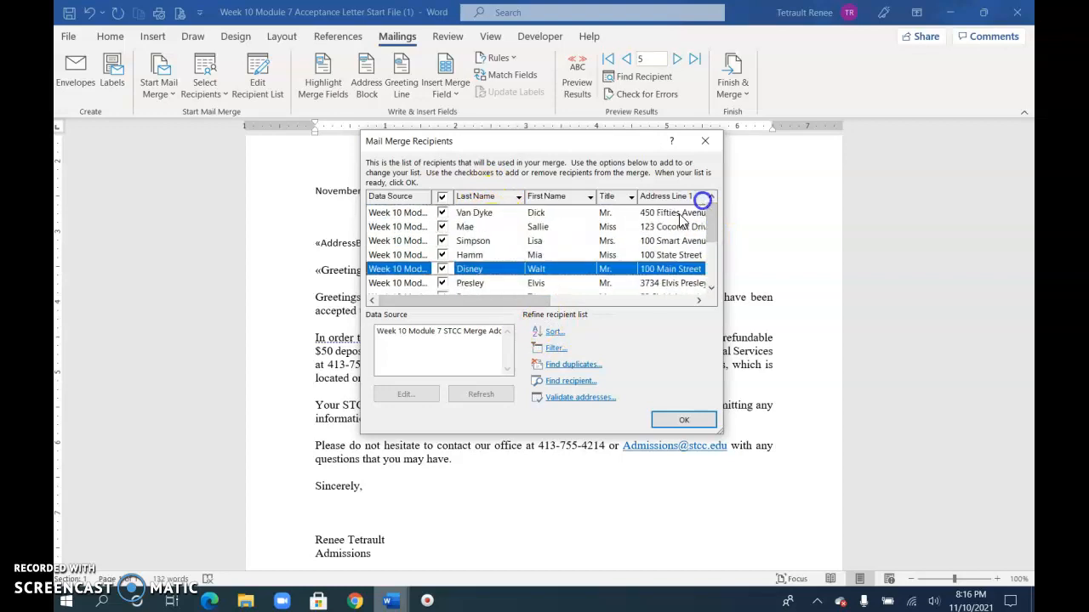
click(557, 335)
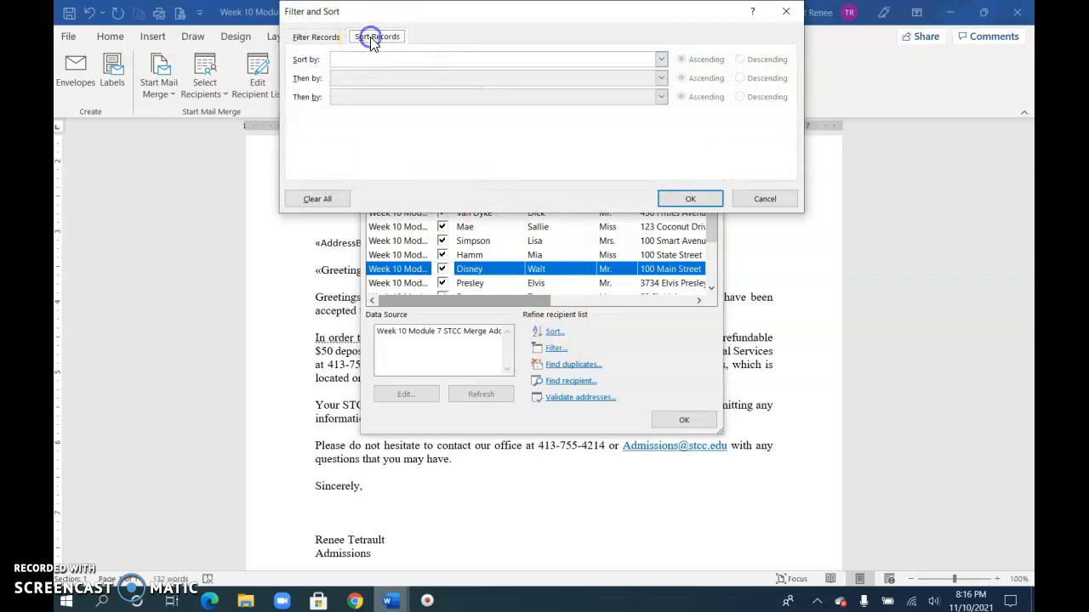
click(661, 59)
click(394, 102)
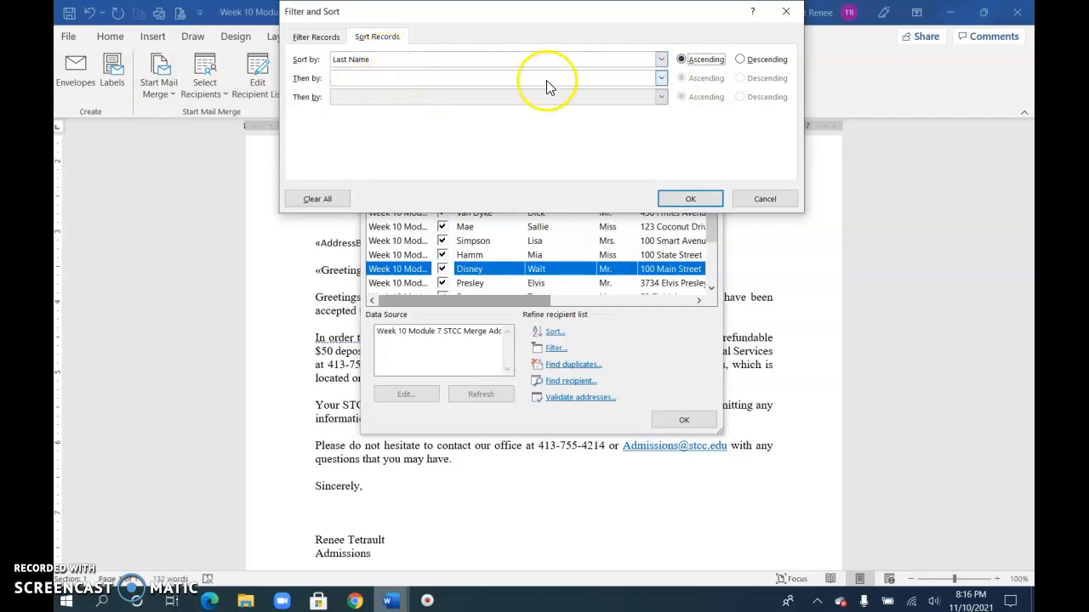
click(661, 79)
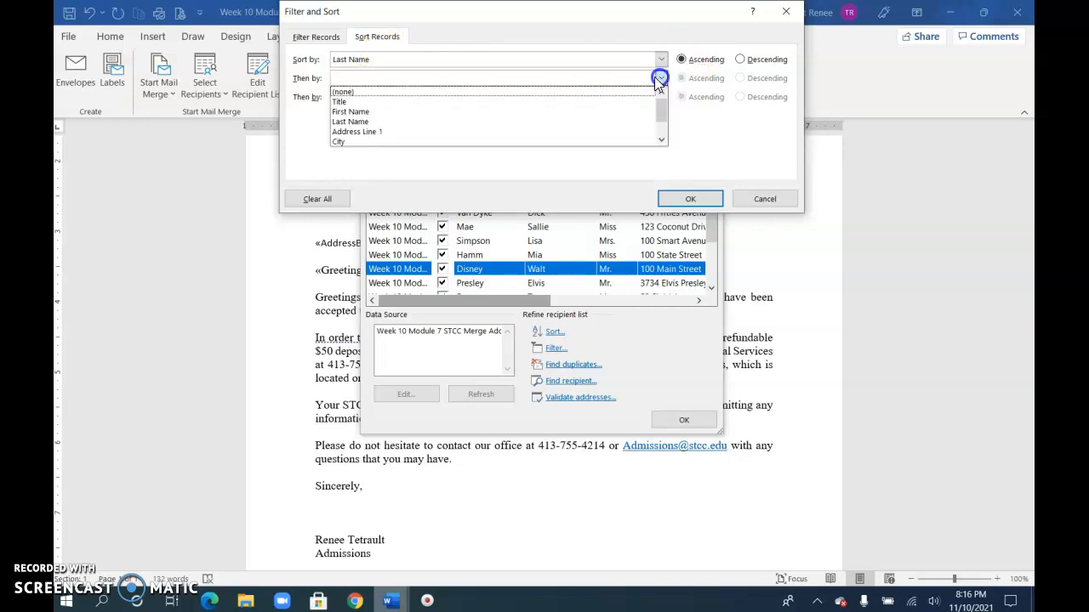
click(413, 111)
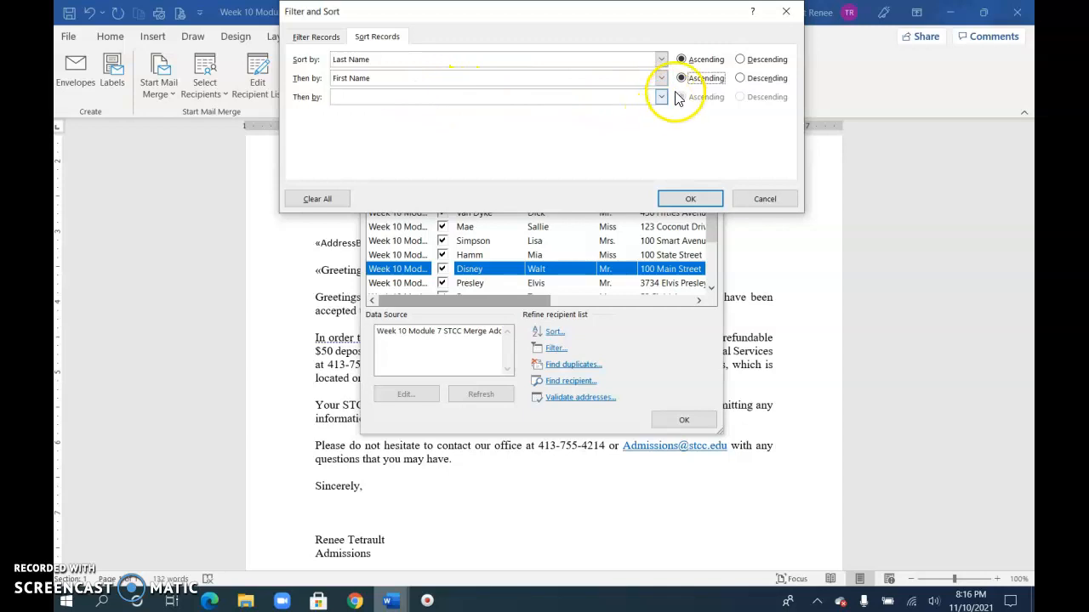
click(691, 199)
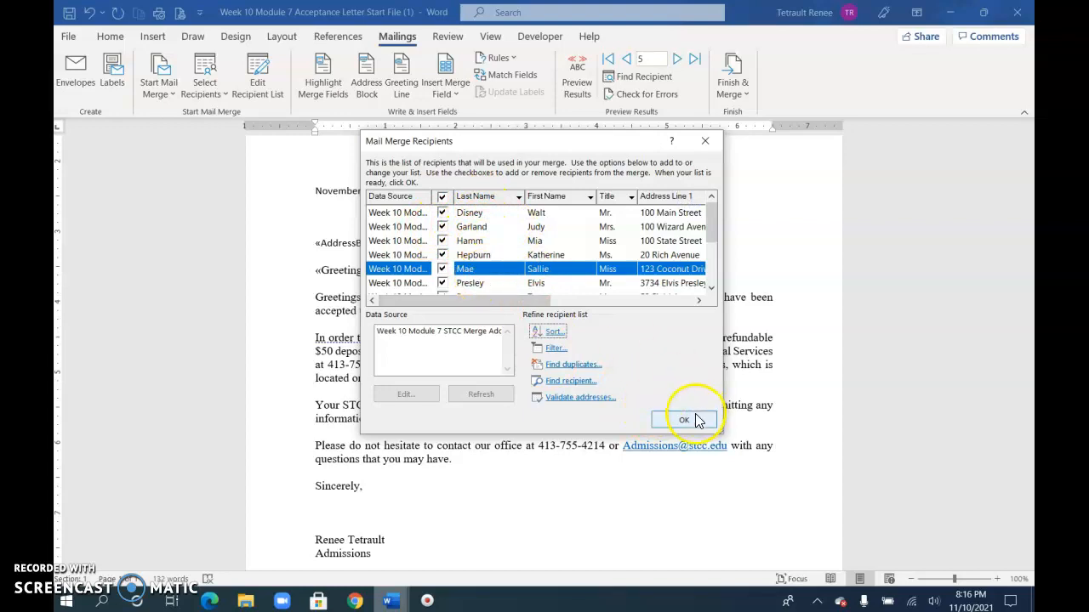
click(685, 420)
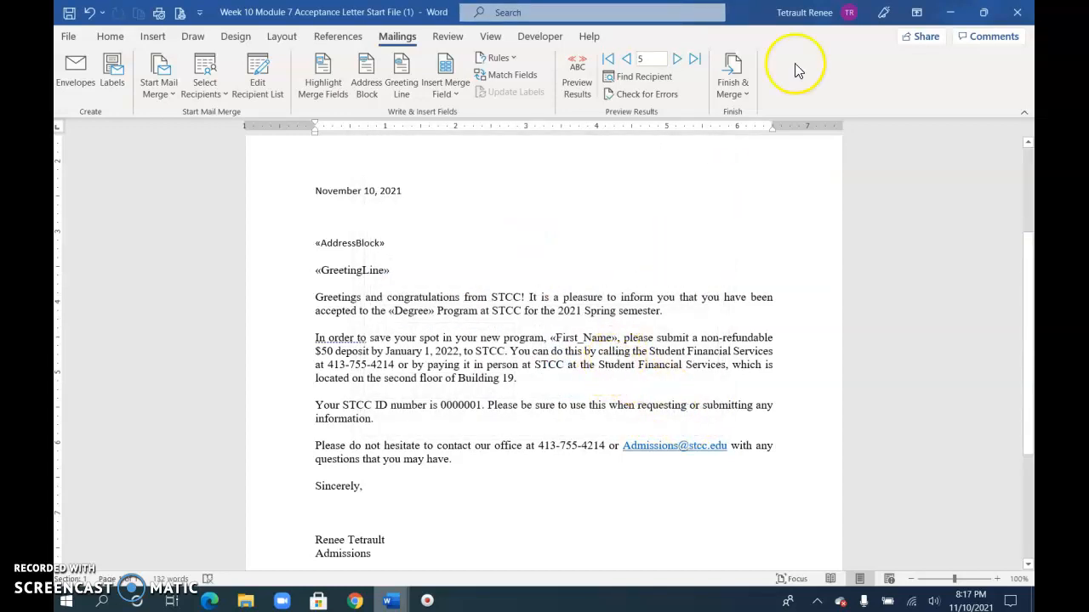
Finish the merge by generating editable individual letters for all records in a new document.
click(729, 96)
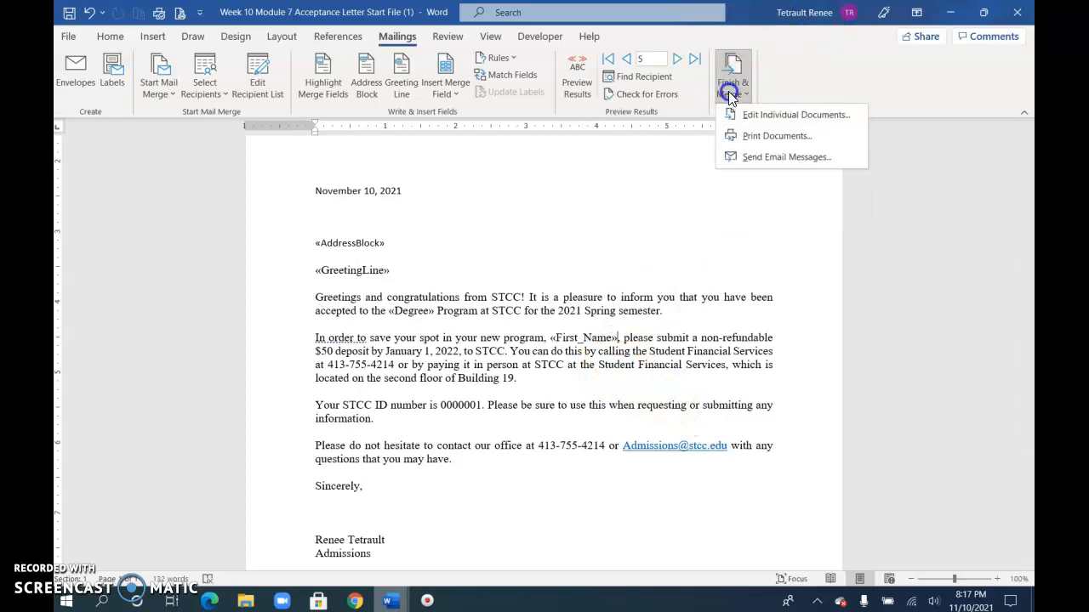
click(767, 122)
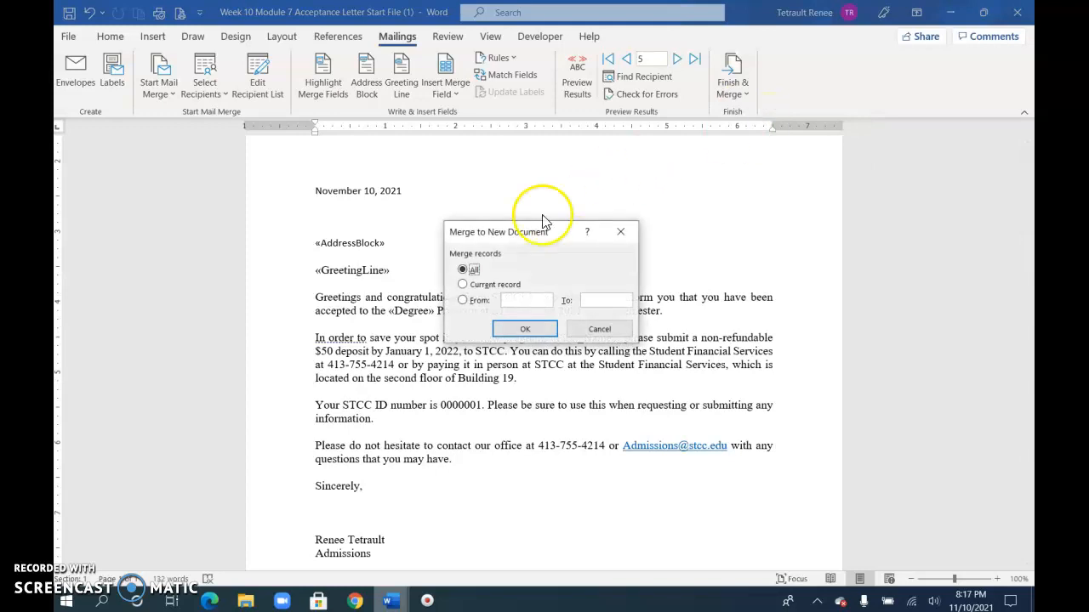
click(523, 326)
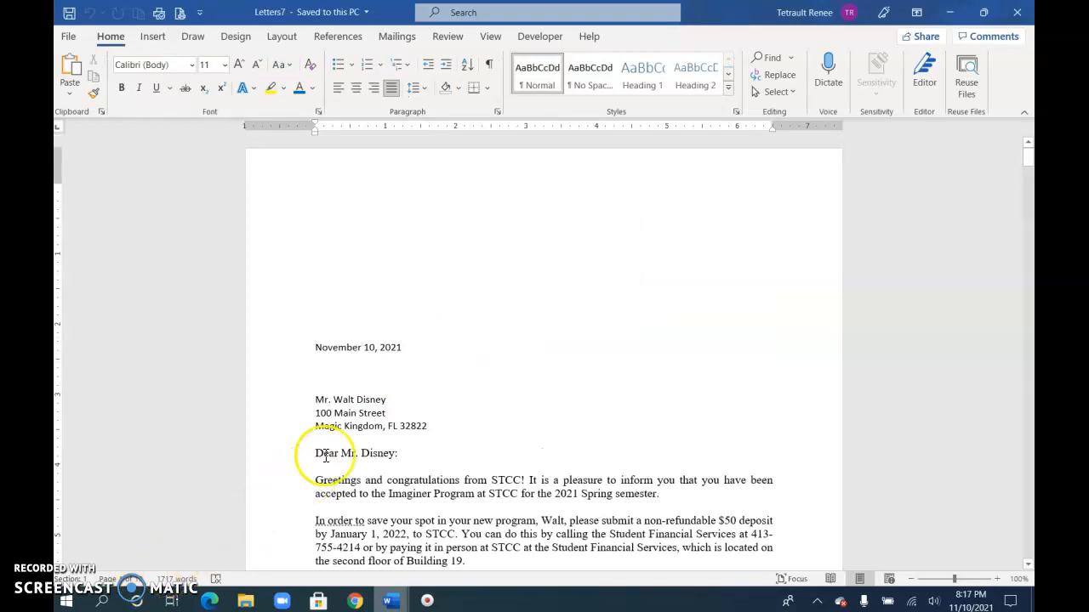
Review the merged letters one after another, checking each address block, greeting, degree program and first name.
scroll(310, 365, down, 3)
scroll(354, 310, down, 2)
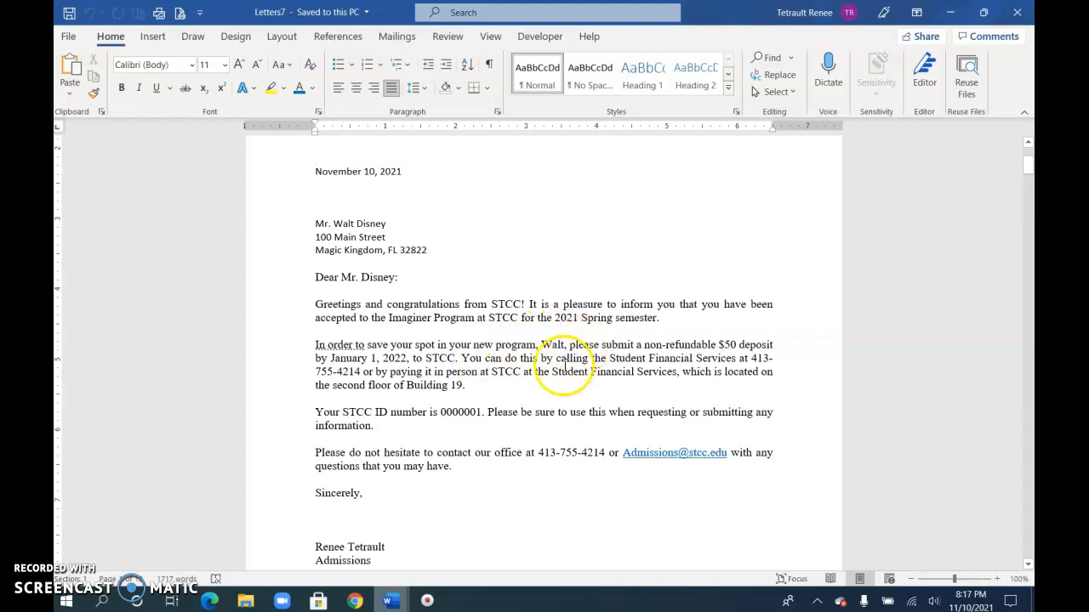
scroll(421, 479, down, 15)
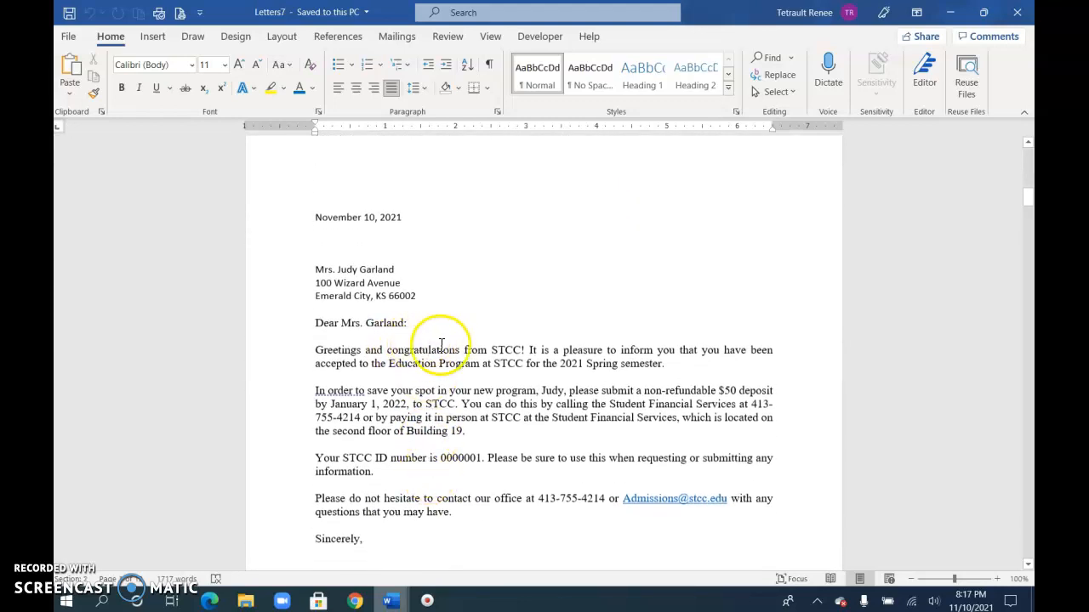
scroll(440, 320, down, 2)
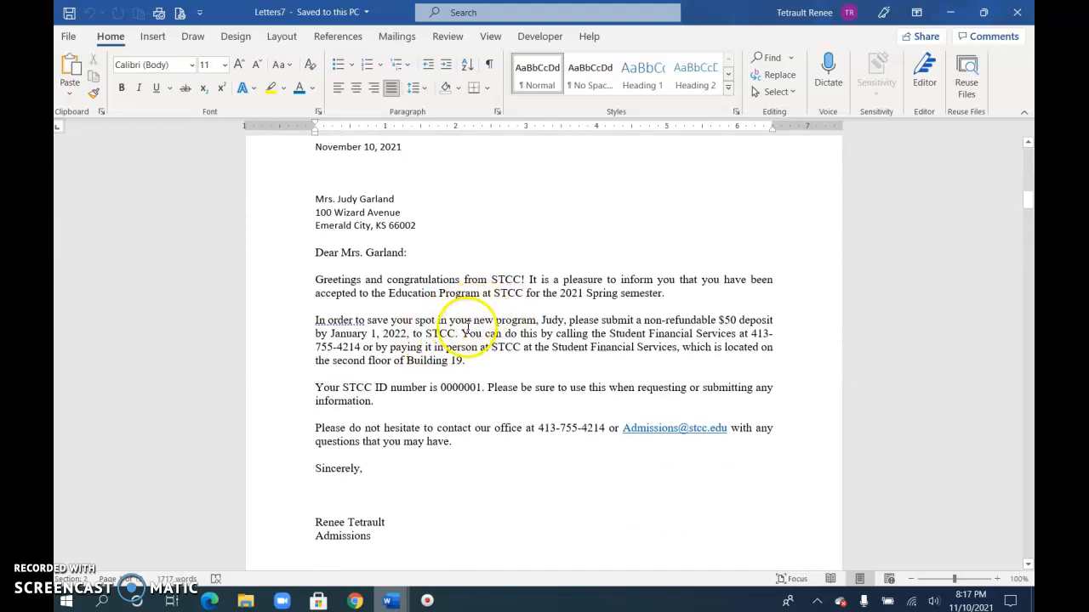
scroll(294, 452, down, 9)
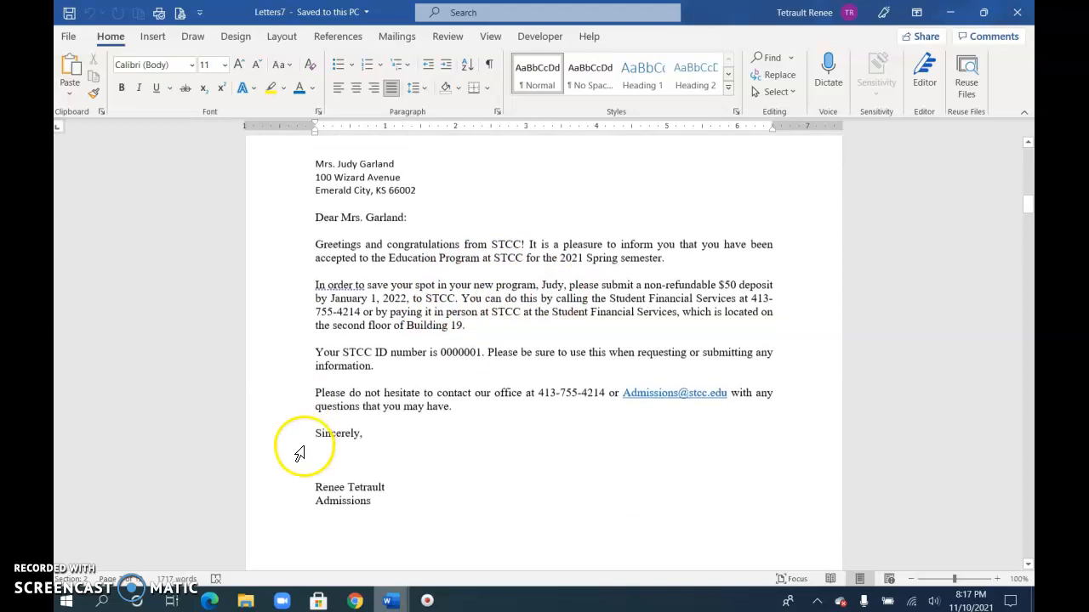
scroll(465, 436, down, 14)
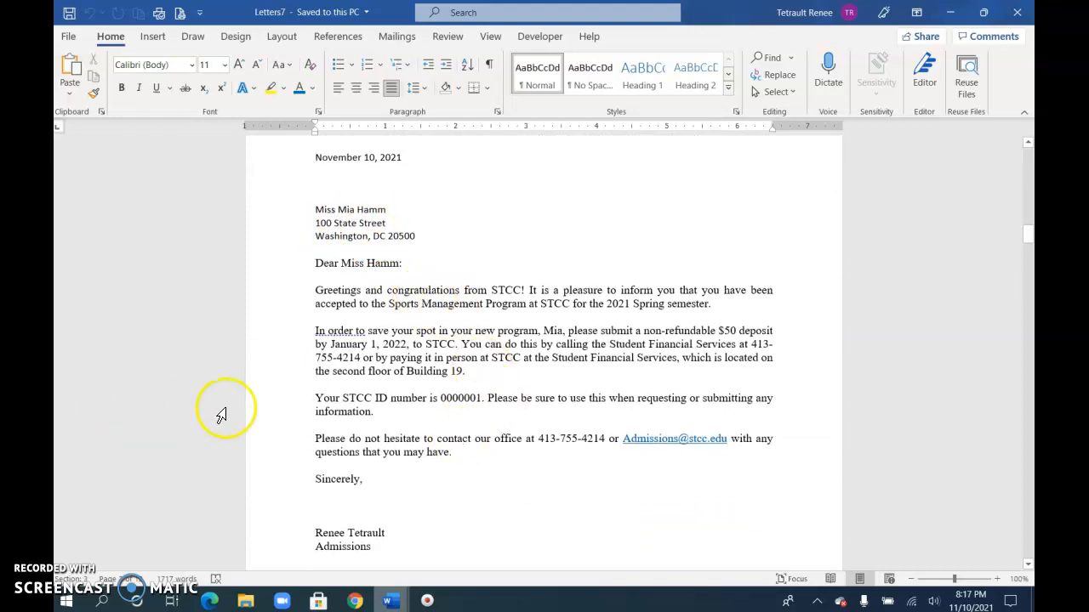
scroll(488, 433, down, 20)
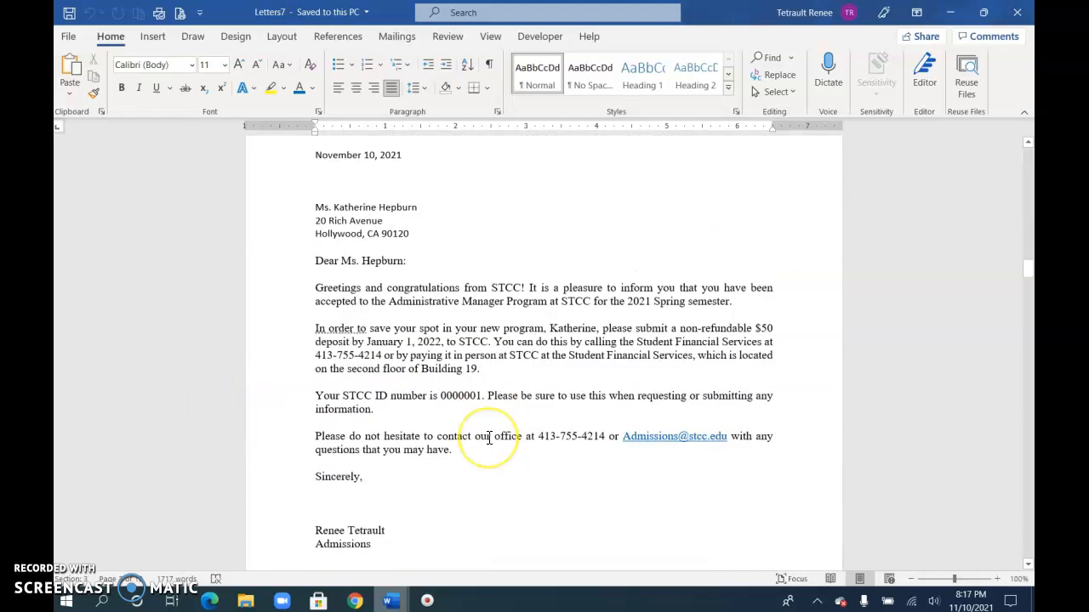
scroll(489, 438, down, 1)
scroll(489, 438, down, 15)
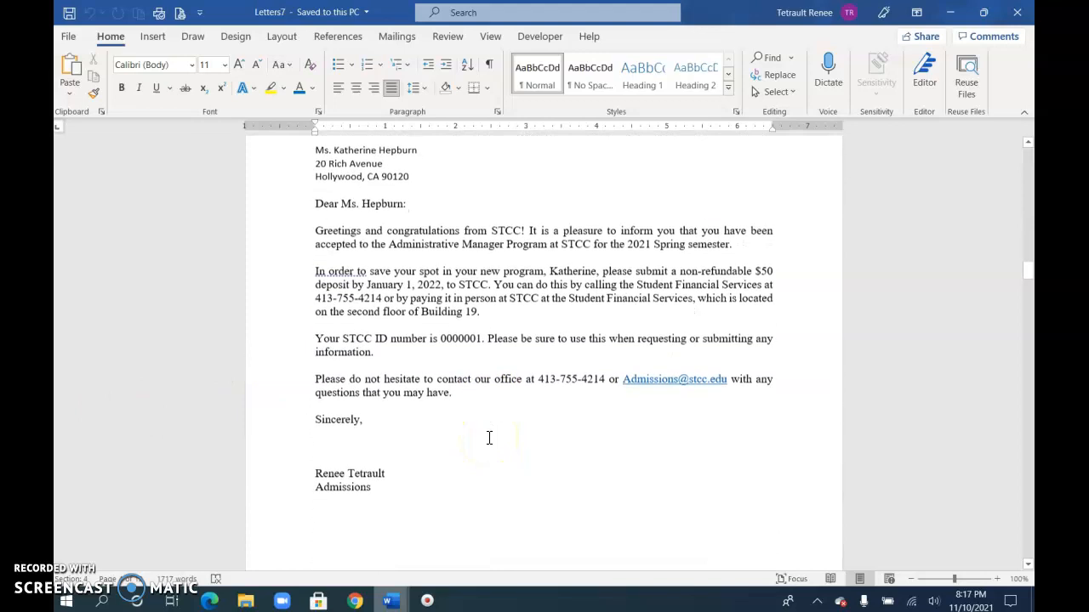
scroll(482, 440, down, 2)
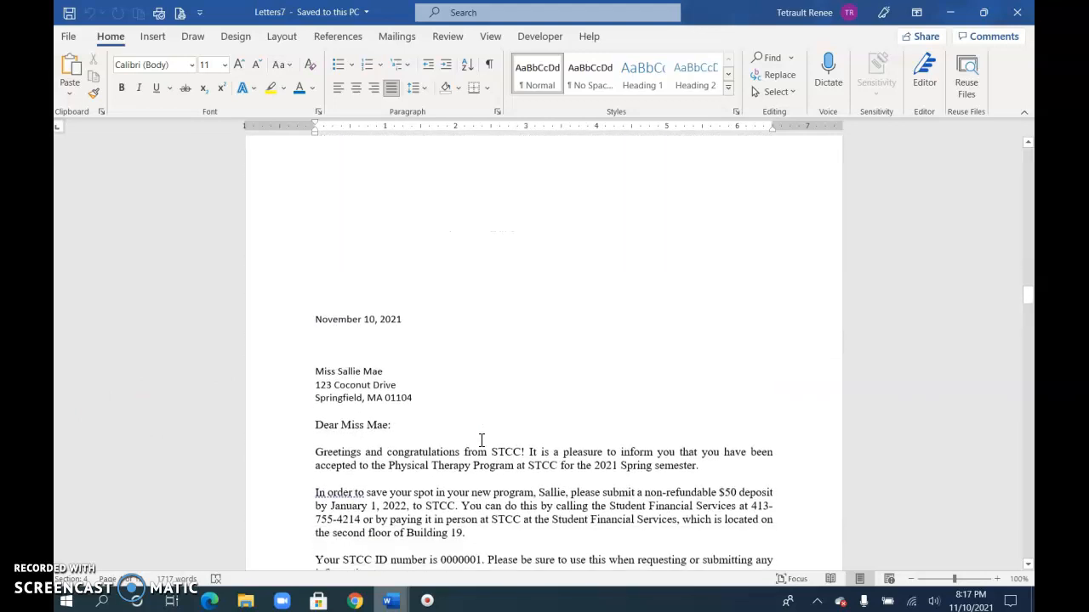
scroll(481, 440, down, 3)
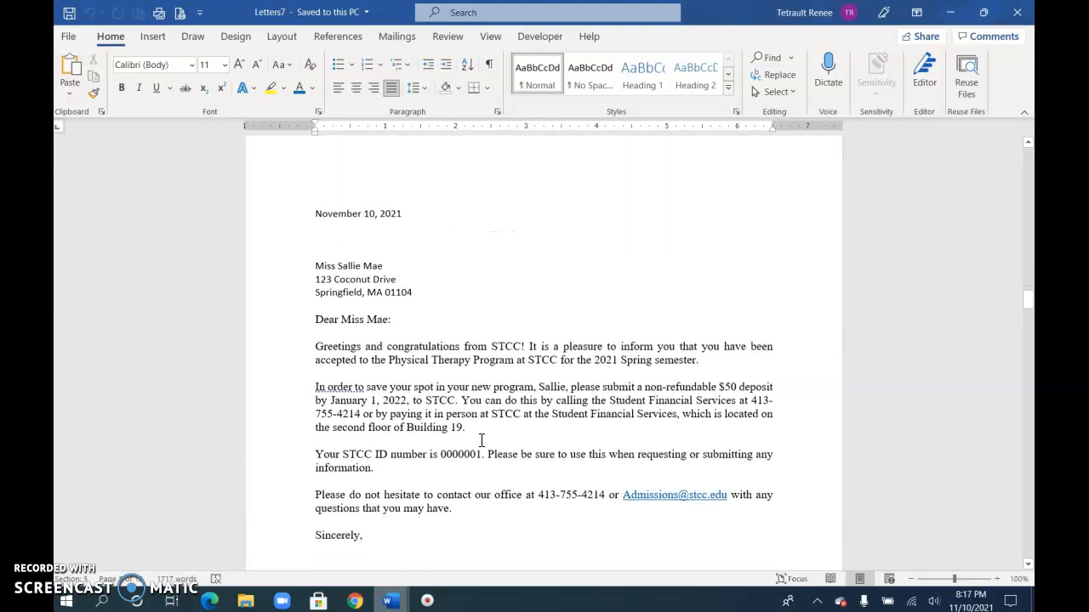